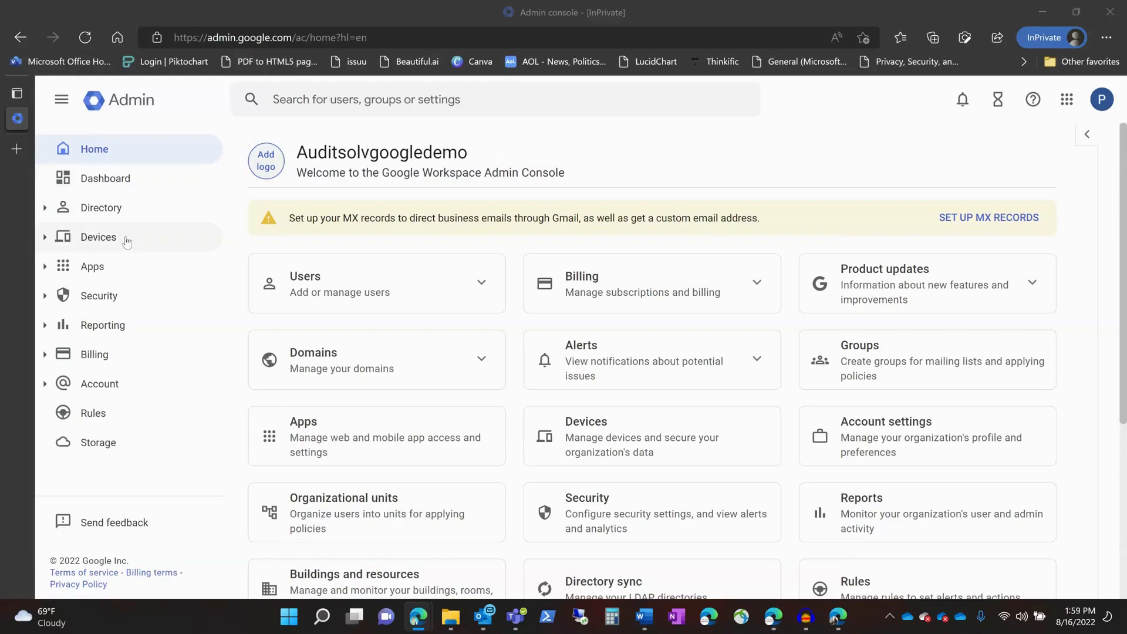
Step: Open the Chrome settings for users and browsers under Devices and collapse the organizational units list
click(73, 246)
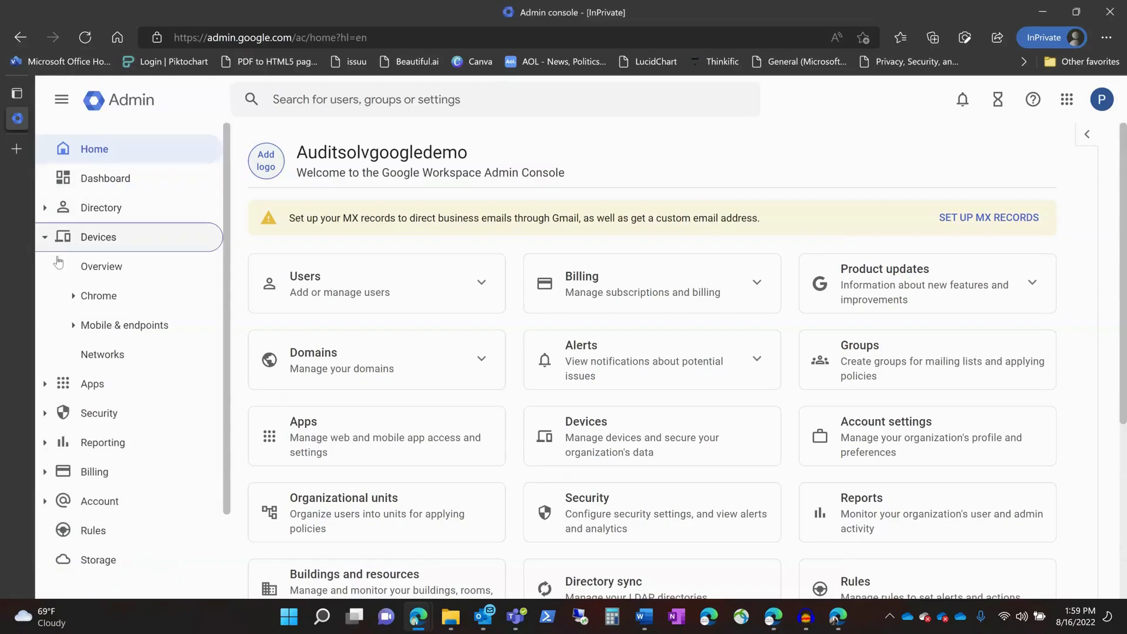
click(75, 297)
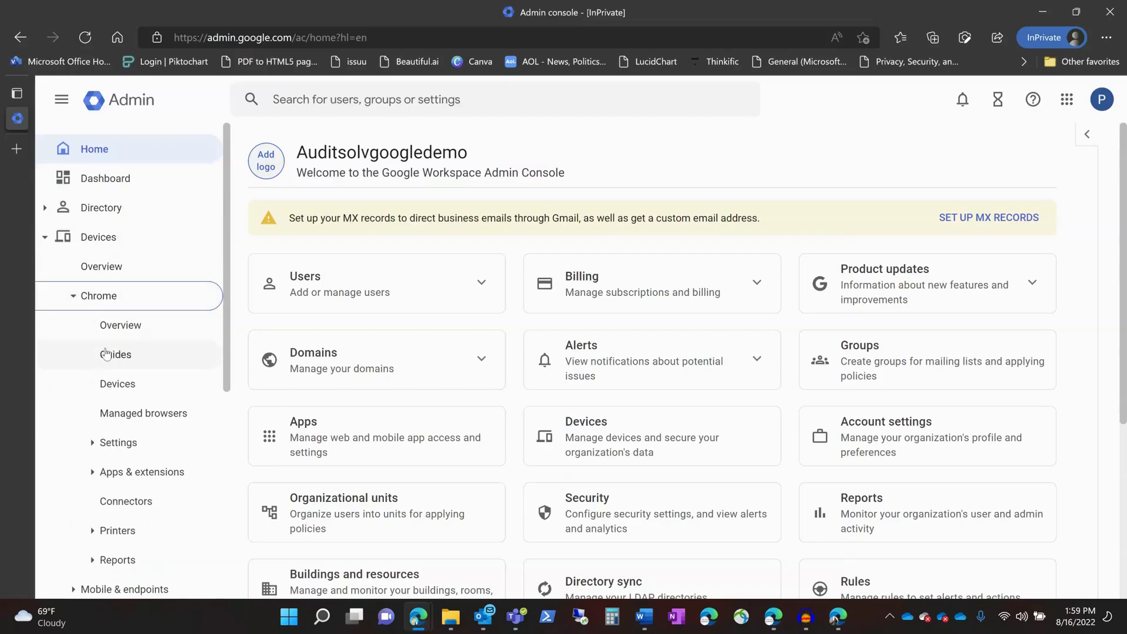
click(94, 443)
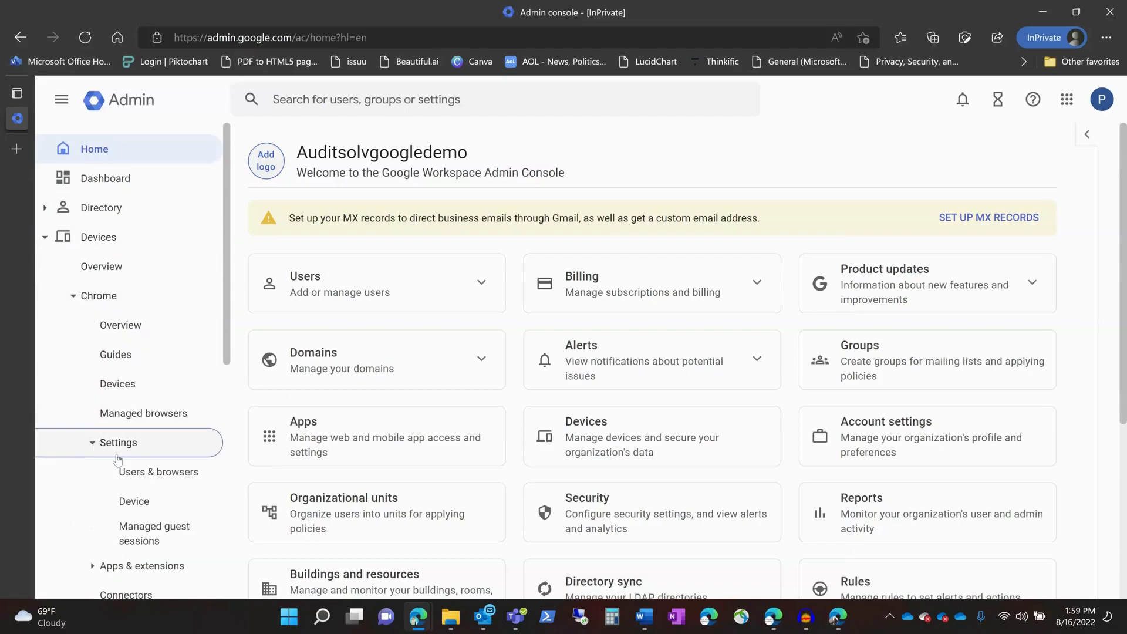
click(139, 475)
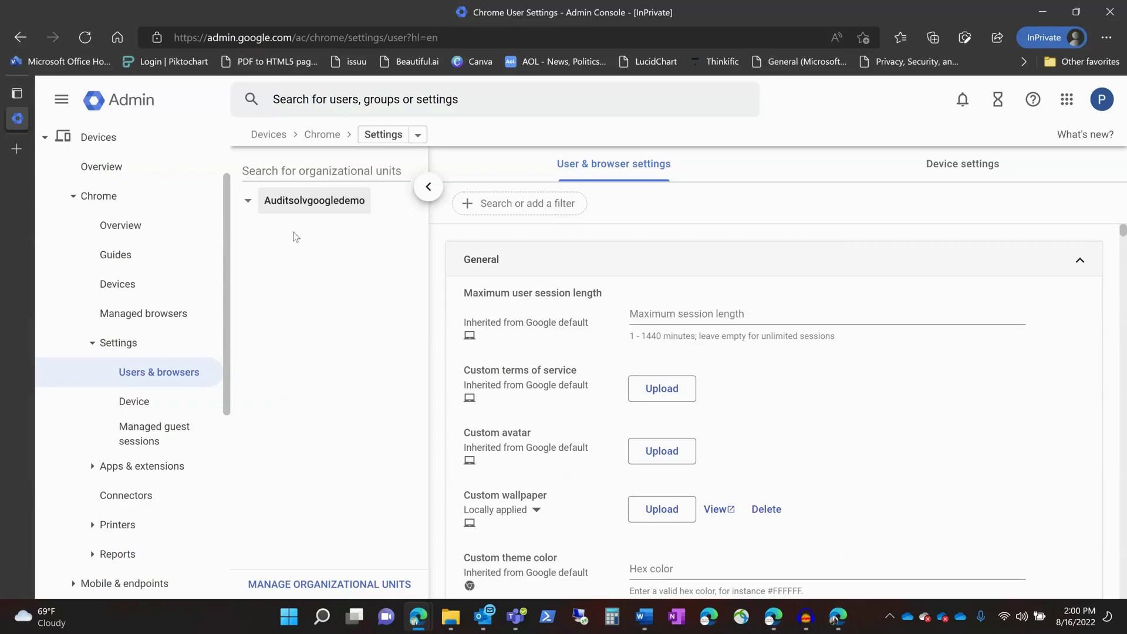
click(426, 189)
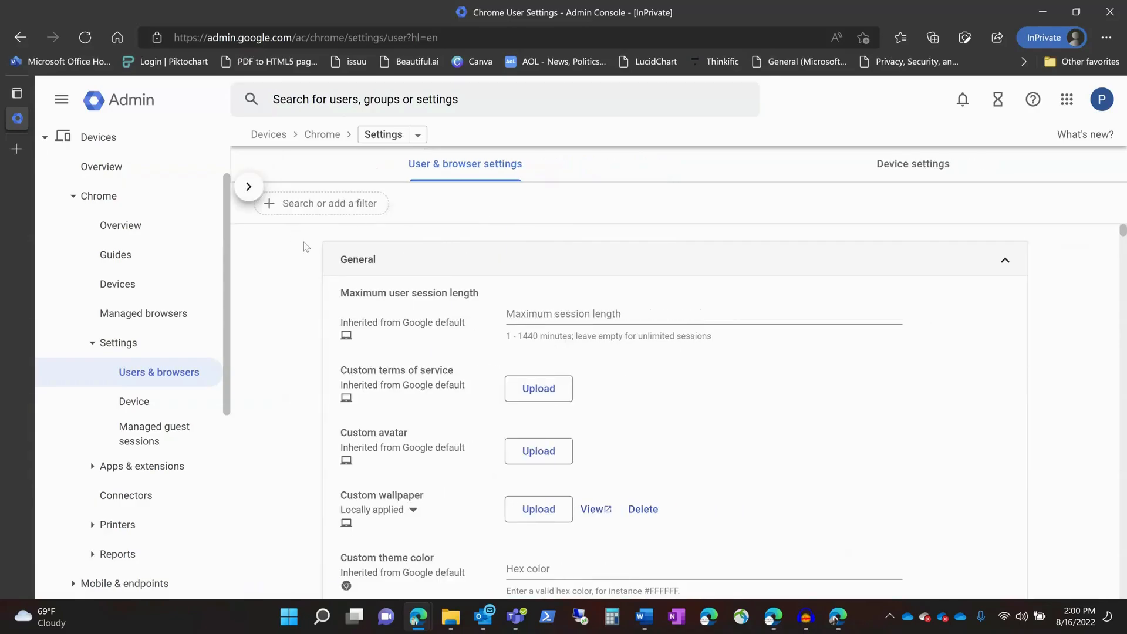
Step: In the Content settings, always use SafeSearch for Google Search queries and enforce at least Moderate Restricted Mode on YouTube
scroll(279, 375, down, 10)
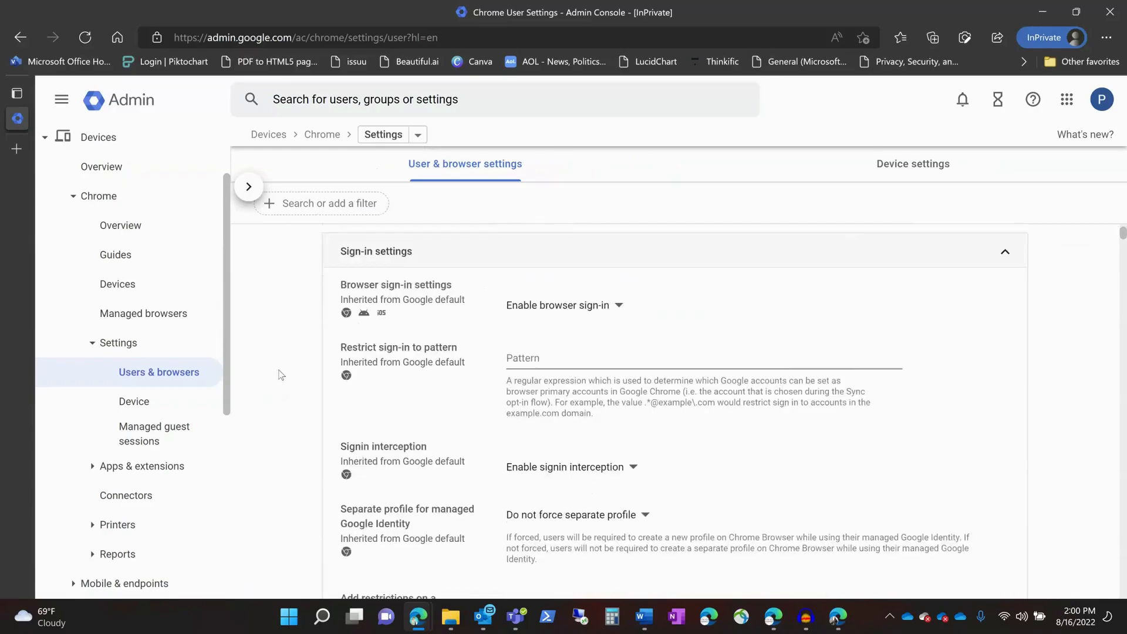
scroll(281, 374, down, 15)
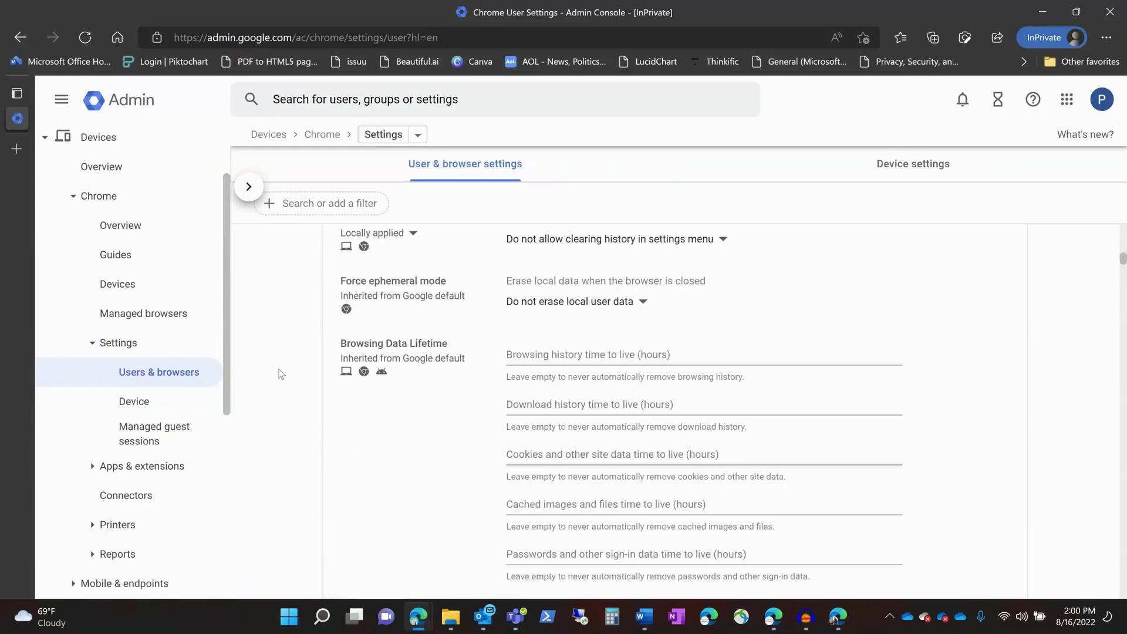
scroll(281, 374, down, 15)
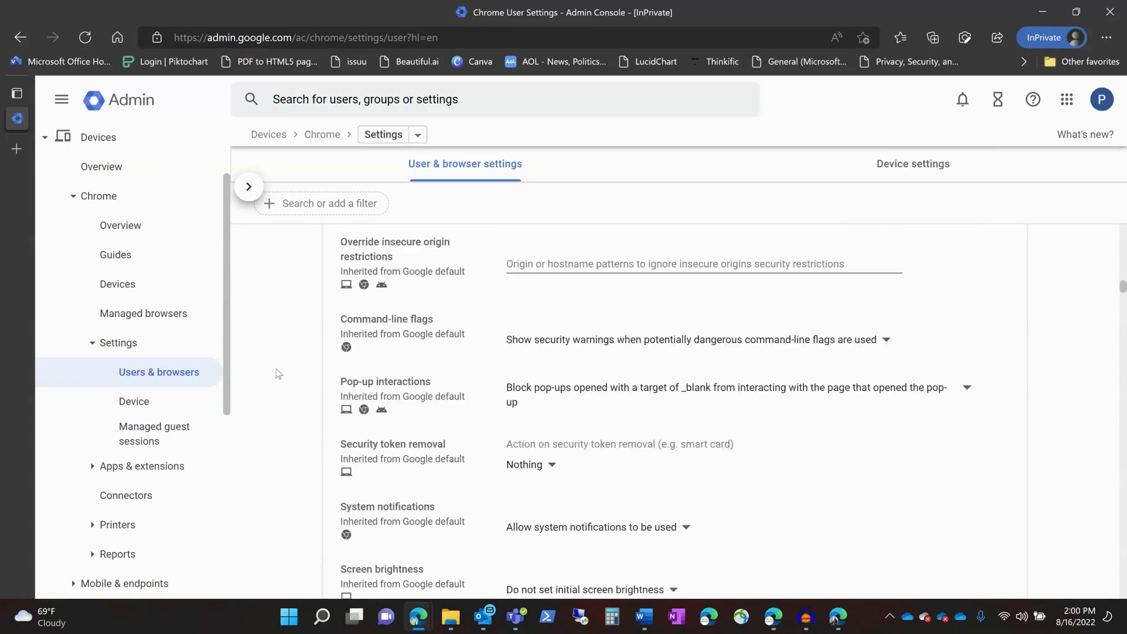
scroll(278, 374, down, 15)
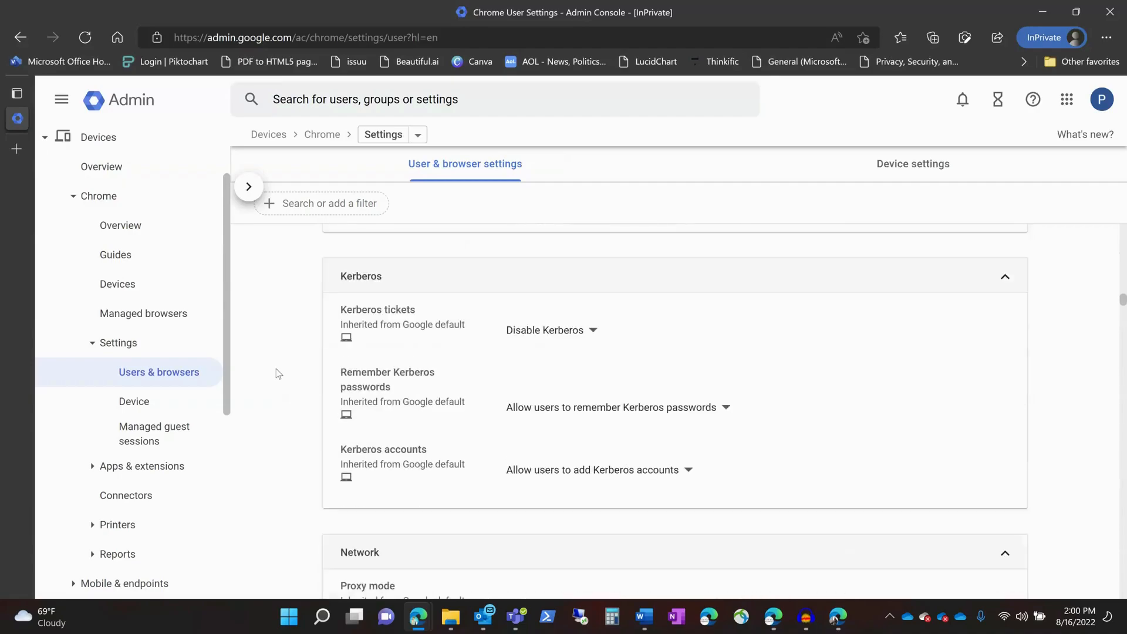
scroll(278, 374, down, 15)
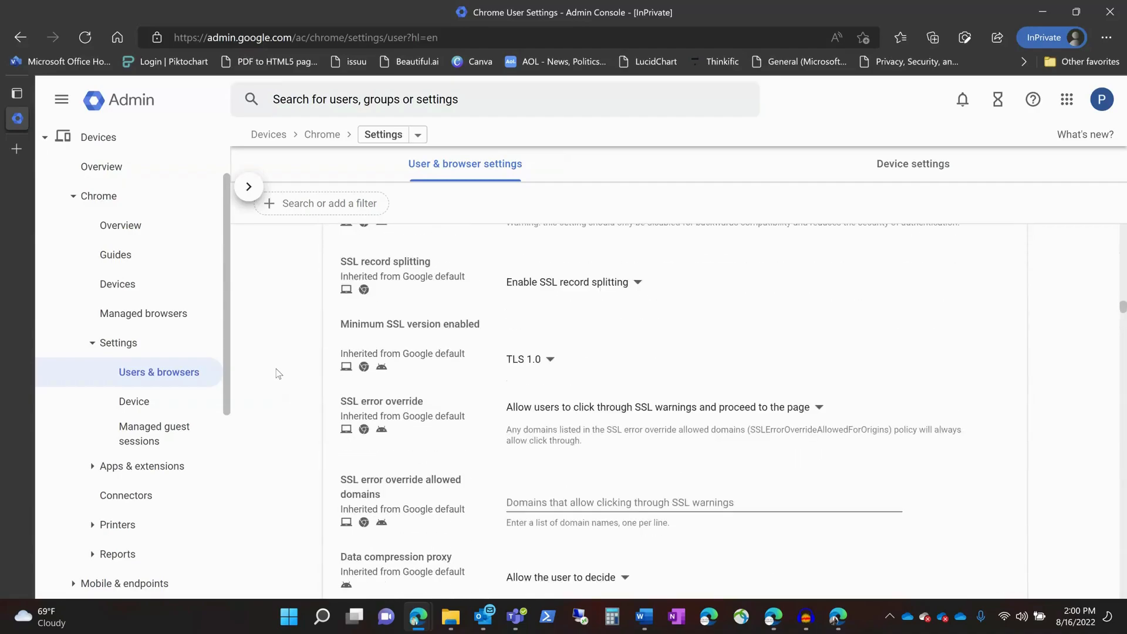
scroll(278, 373, down, 15)
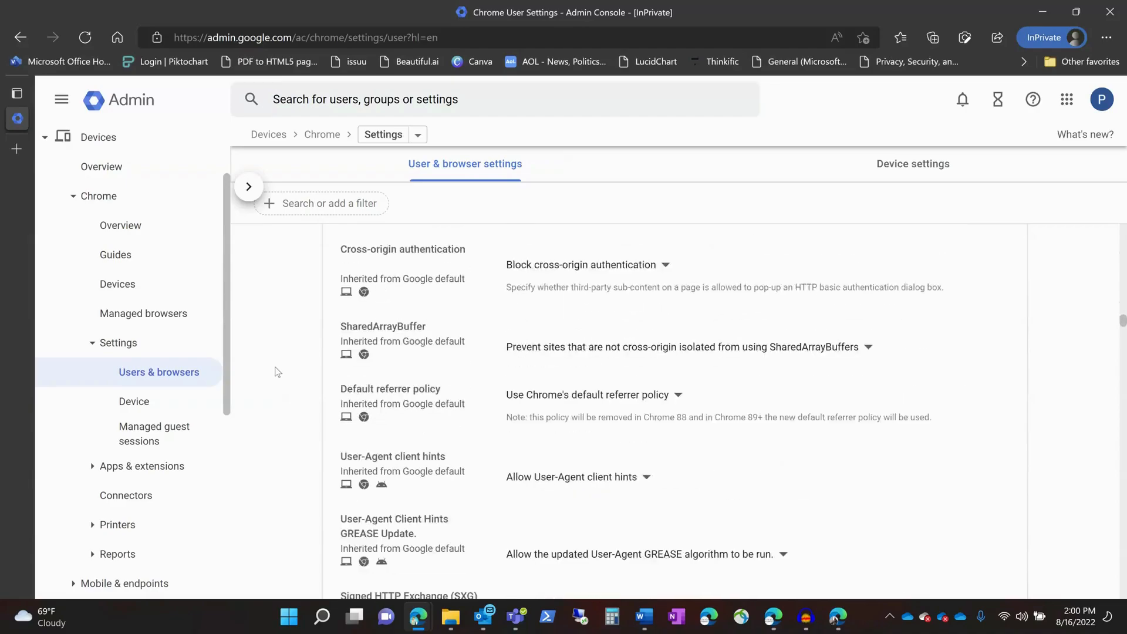
scroll(278, 372, down, 15)
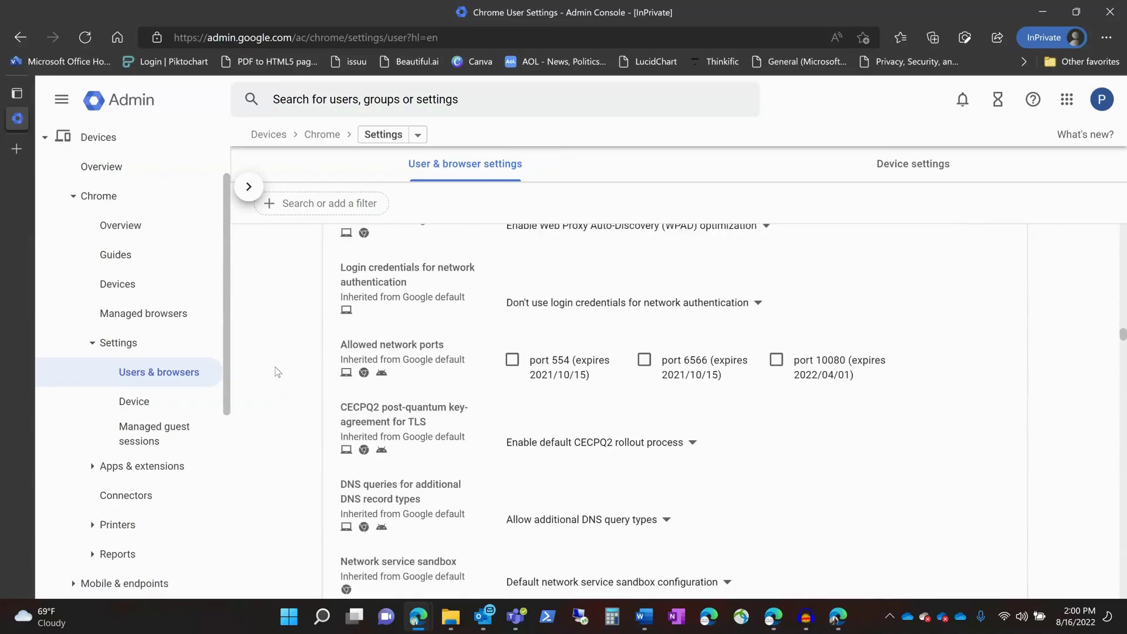
scroll(277, 372, down, 15)
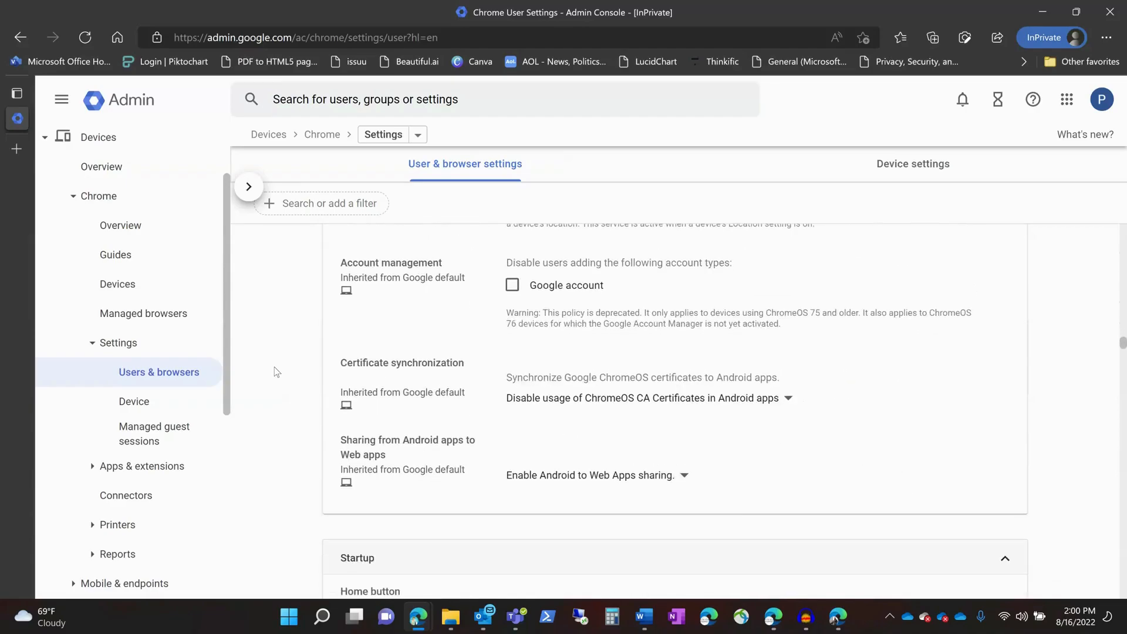
scroll(273, 372, down, 15)
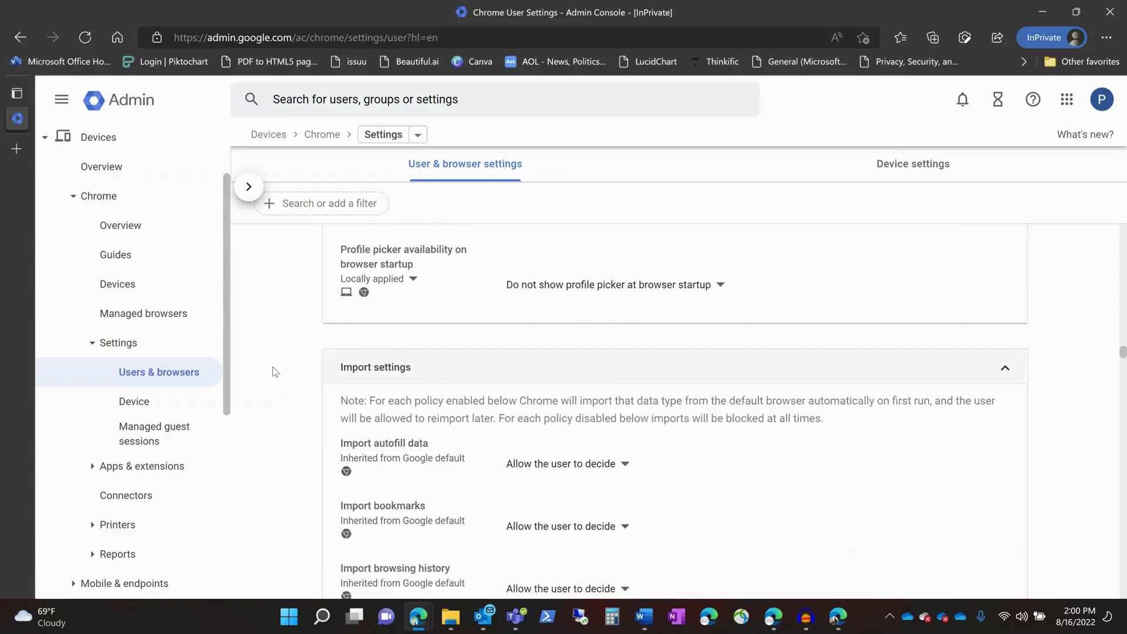
scroll(275, 372, down, 12)
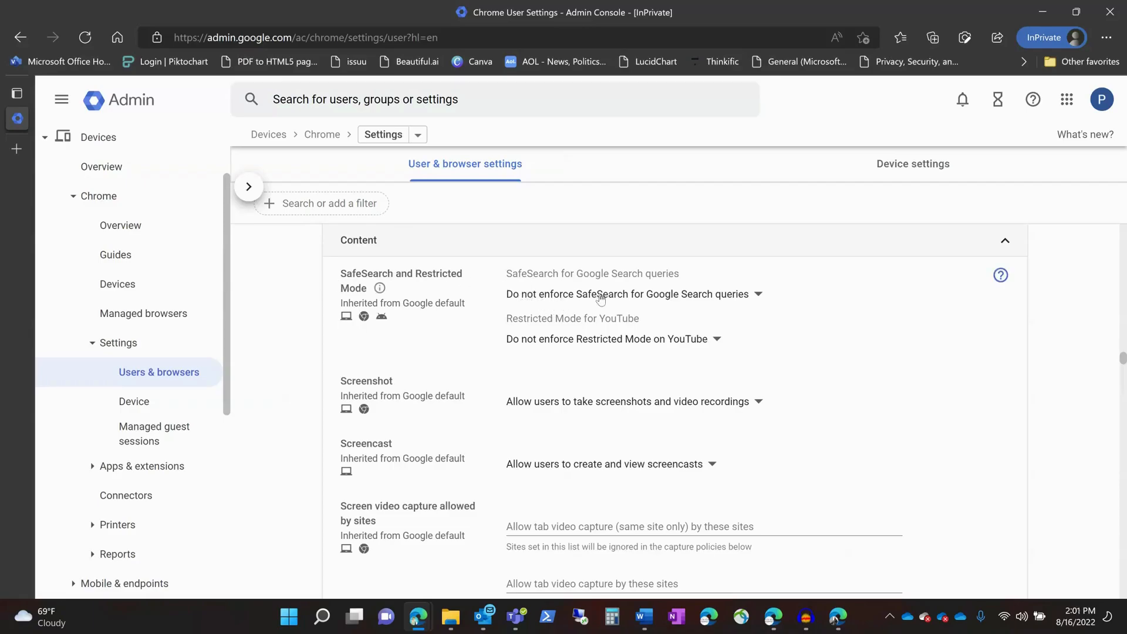
click(742, 298)
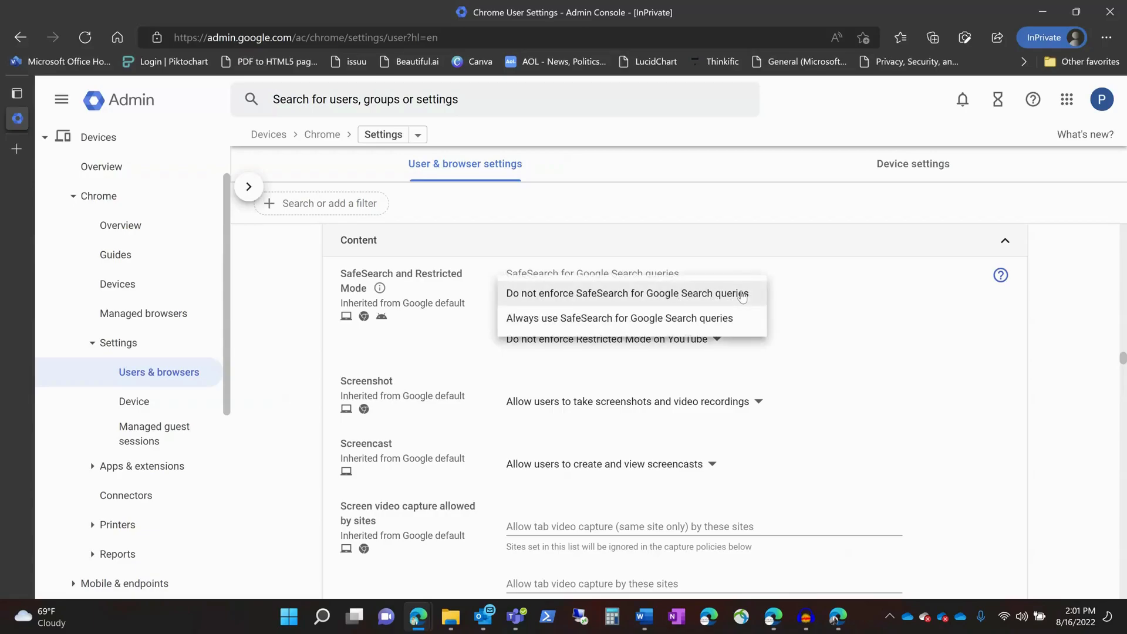
click(604, 322)
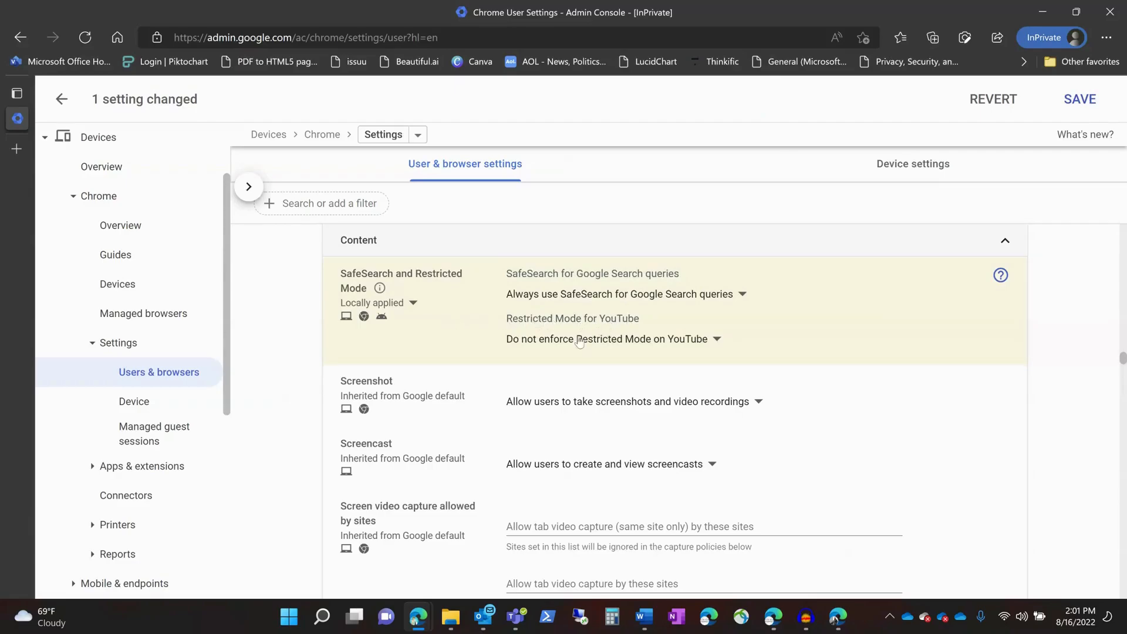
click(645, 344)
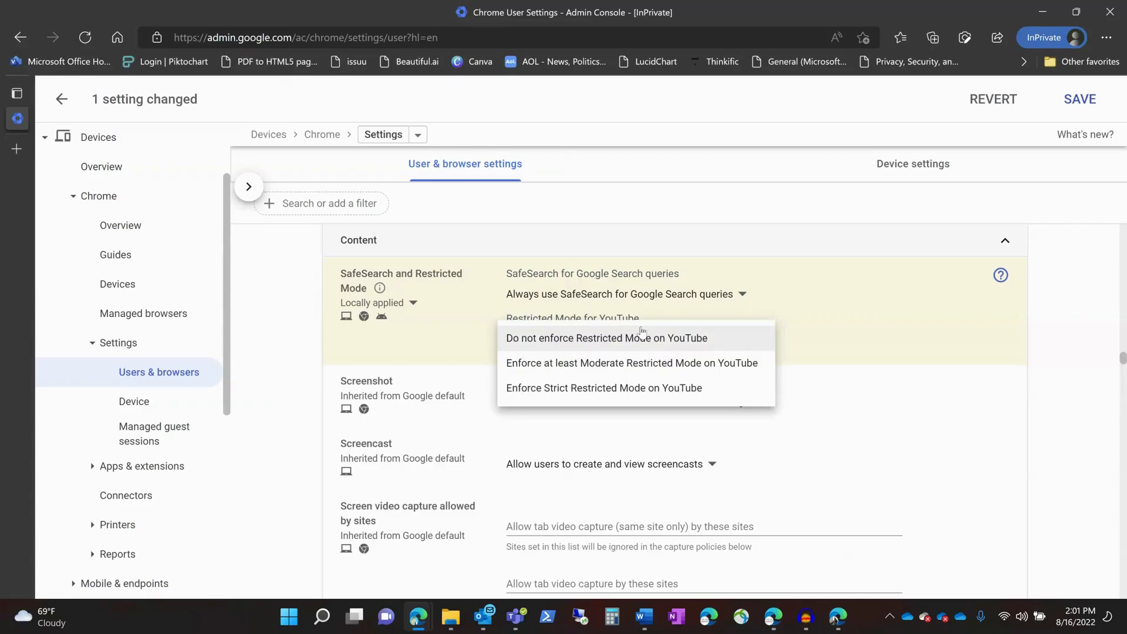
click(607, 368)
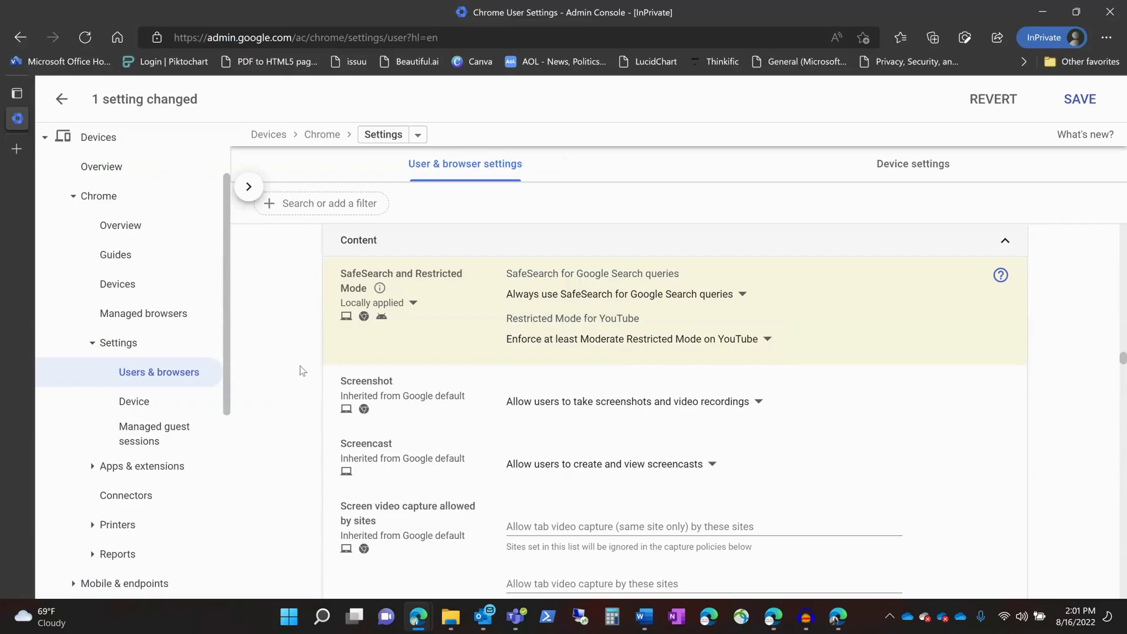
Step: In the Chrome Safe Browsing settings, set Safe Browsing to Always enable Safe Browsing
scroll(300, 370, down, 10)
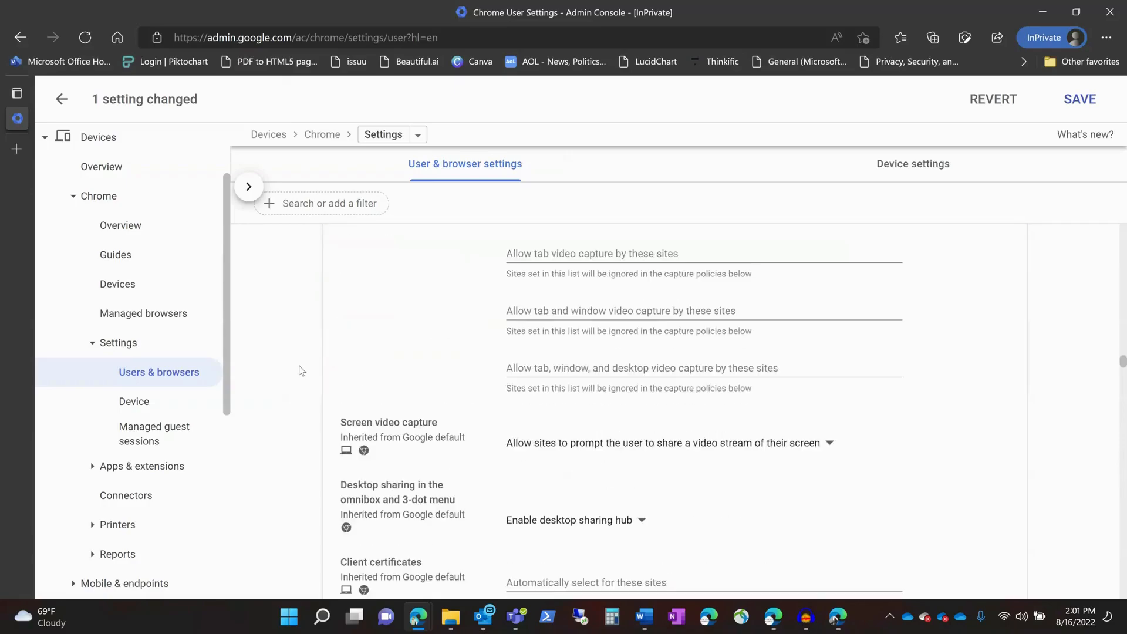
scroll(300, 370, down, 10)
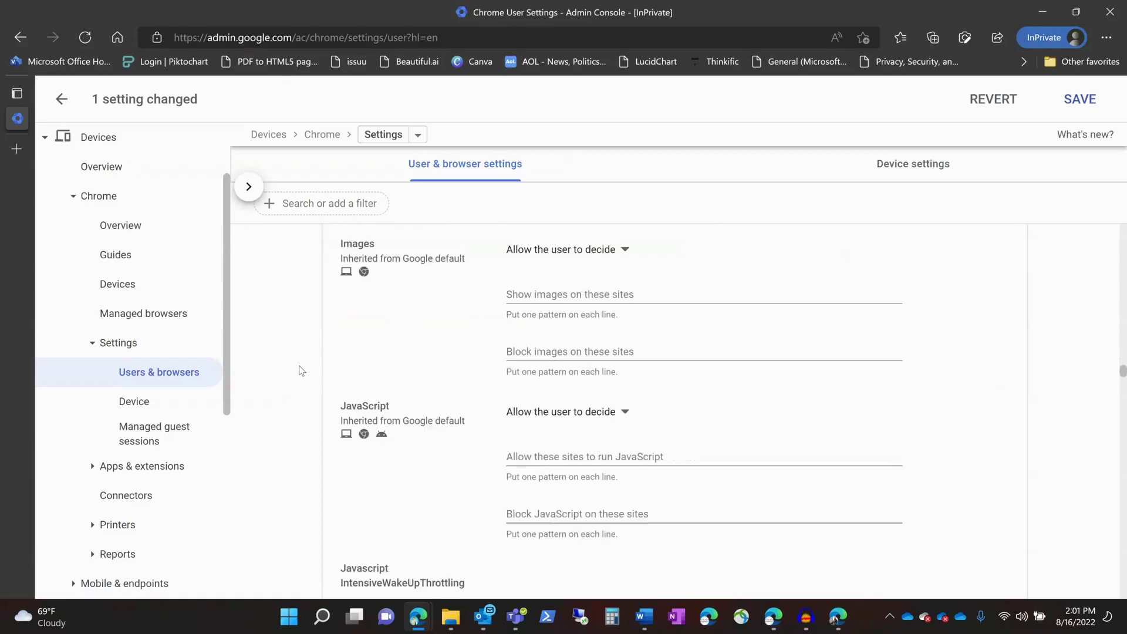
scroll(300, 369, down, 10)
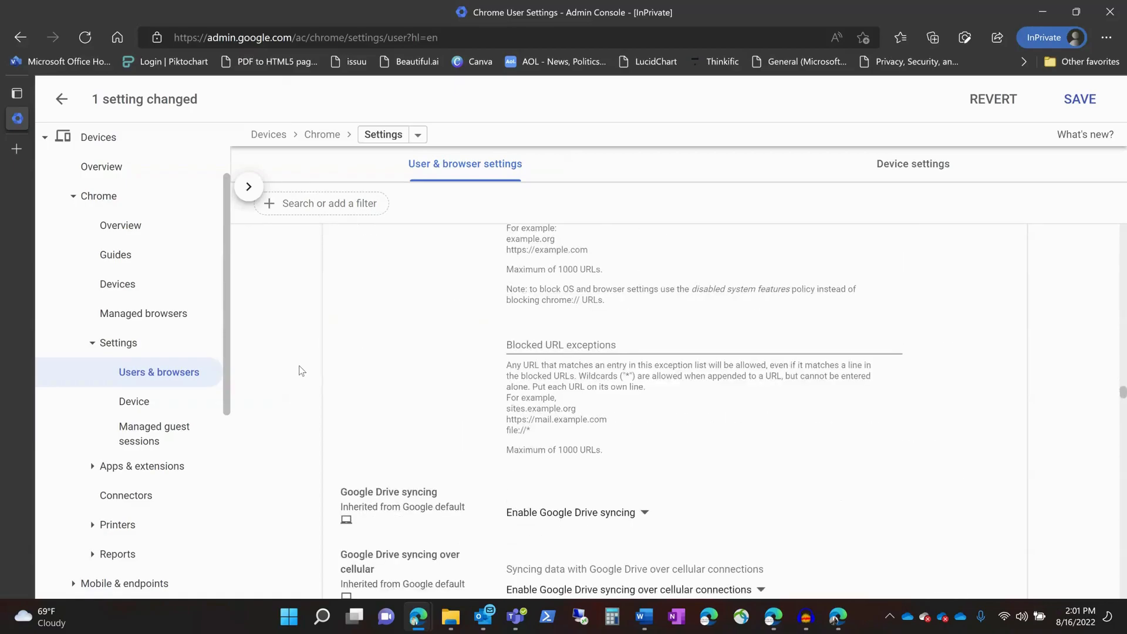
scroll(300, 370, down, 10)
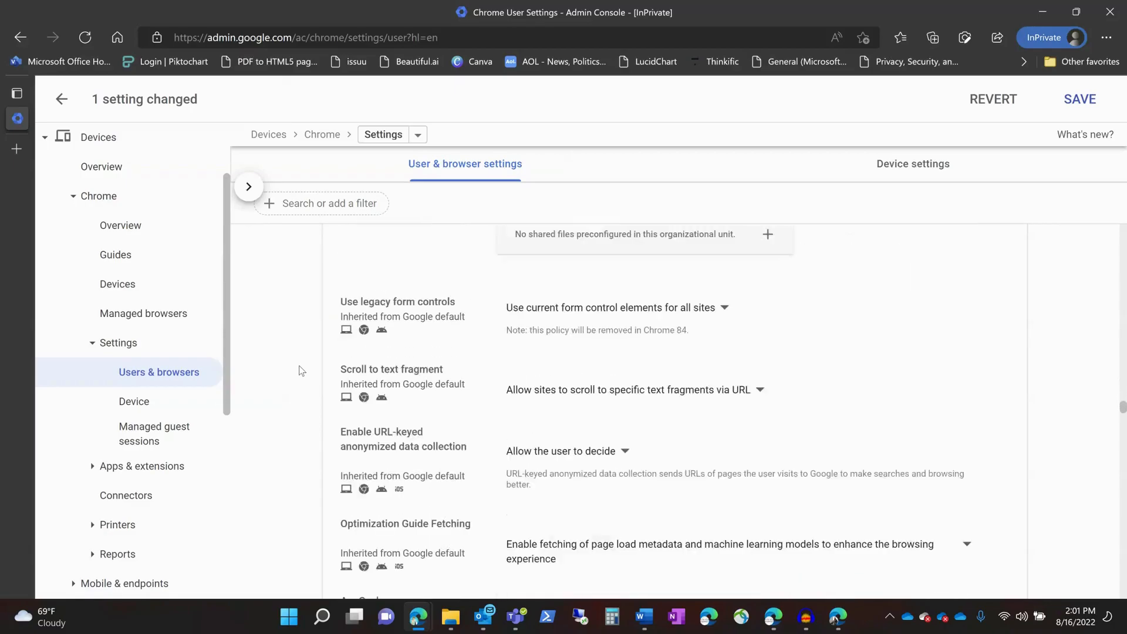
scroll(300, 370, down, 10)
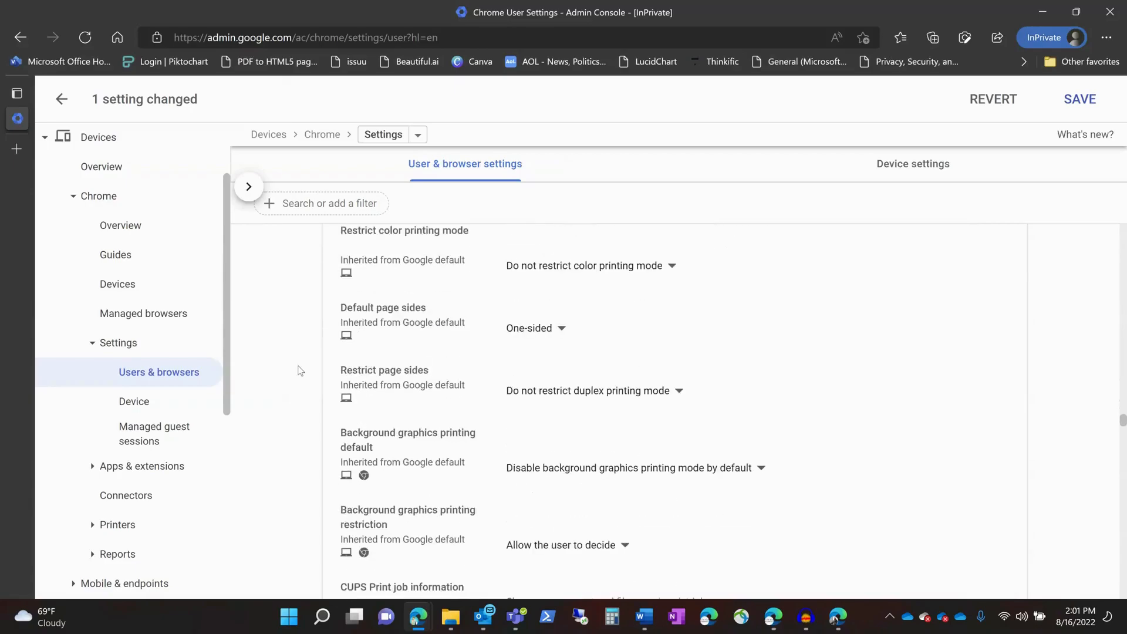
scroll(300, 370, down, 10)
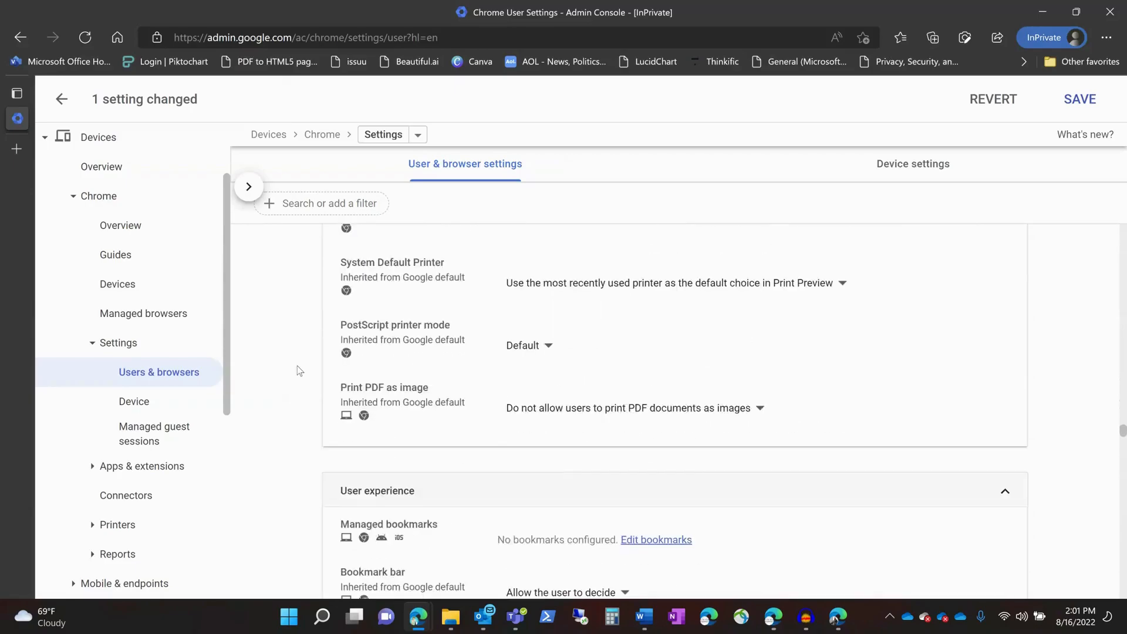
scroll(300, 370, down, 10)
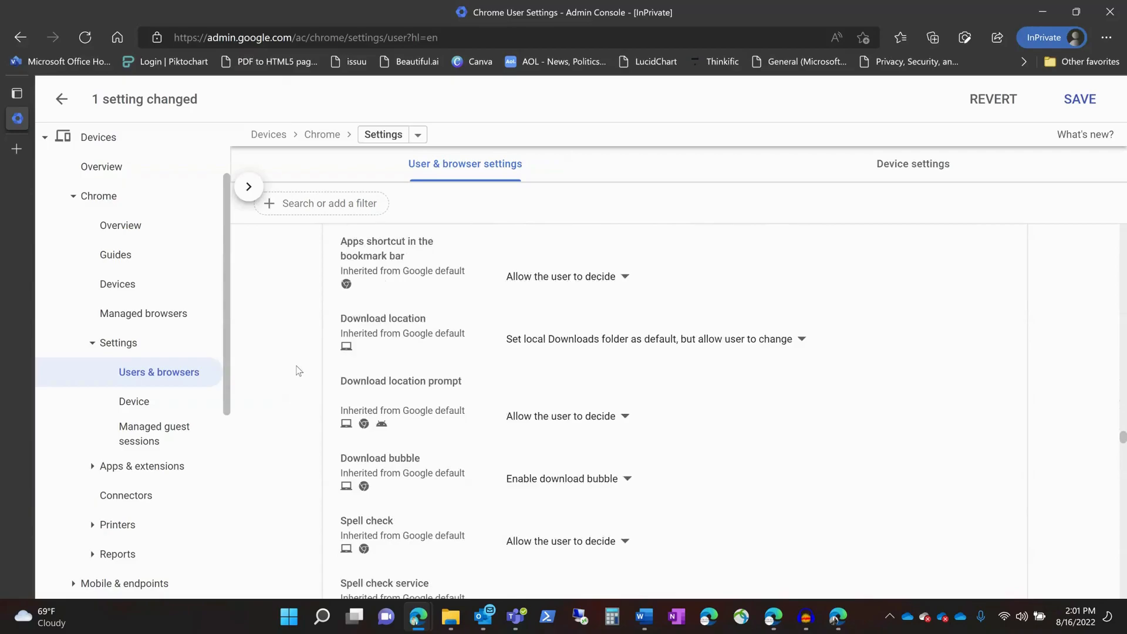
scroll(299, 370, down, 10)
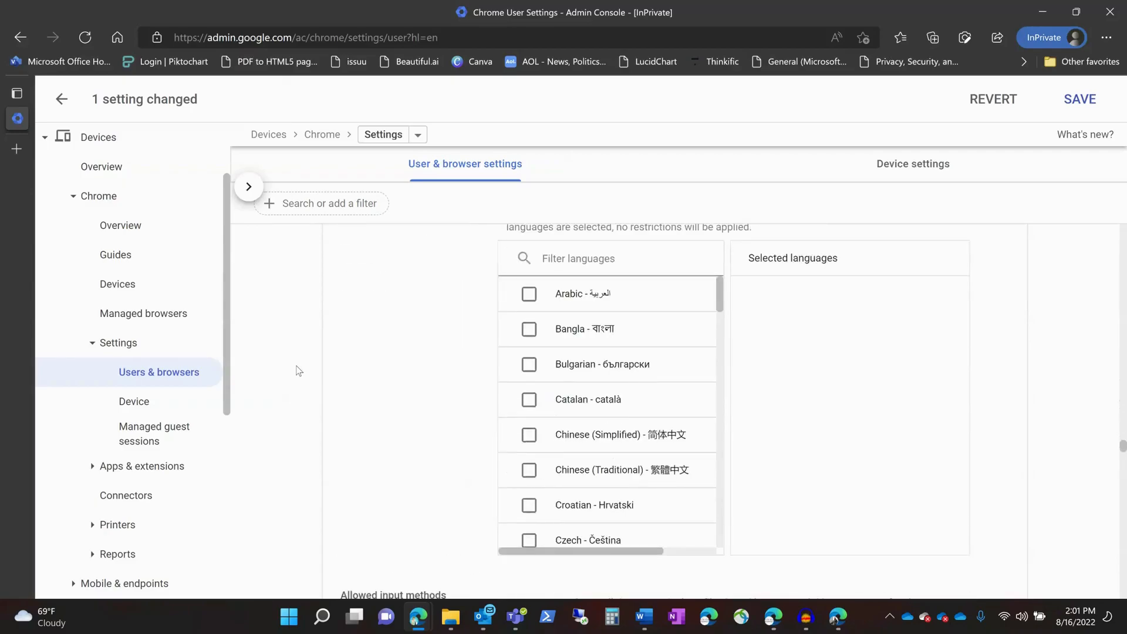
scroll(299, 370, down, 10)
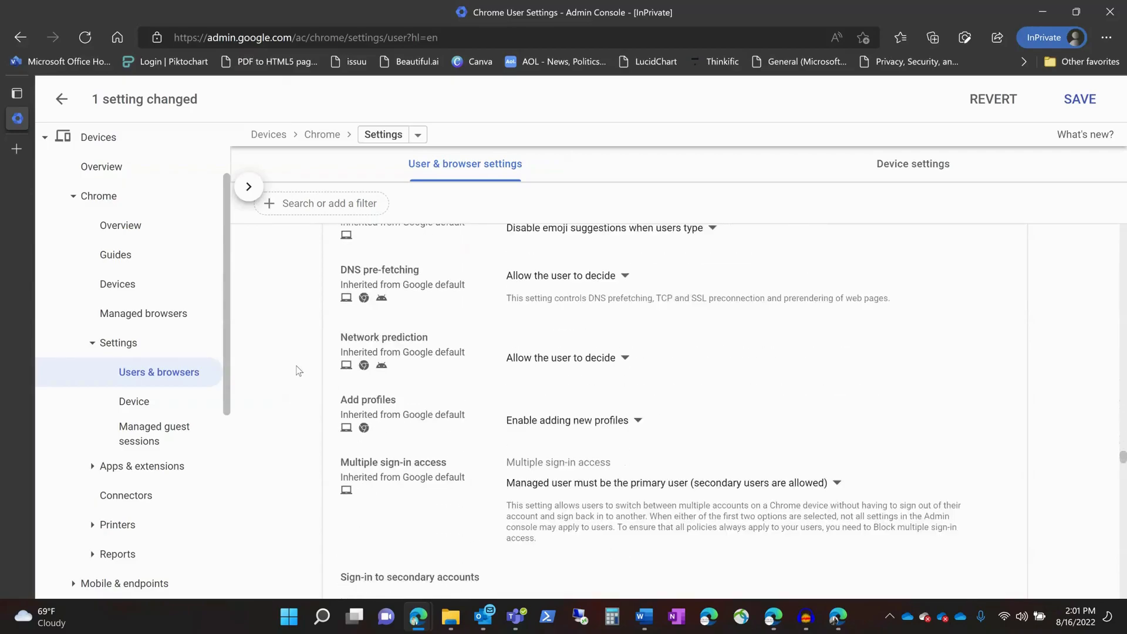
scroll(298, 370, down, 2)
scroll(299, 371, up, 7)
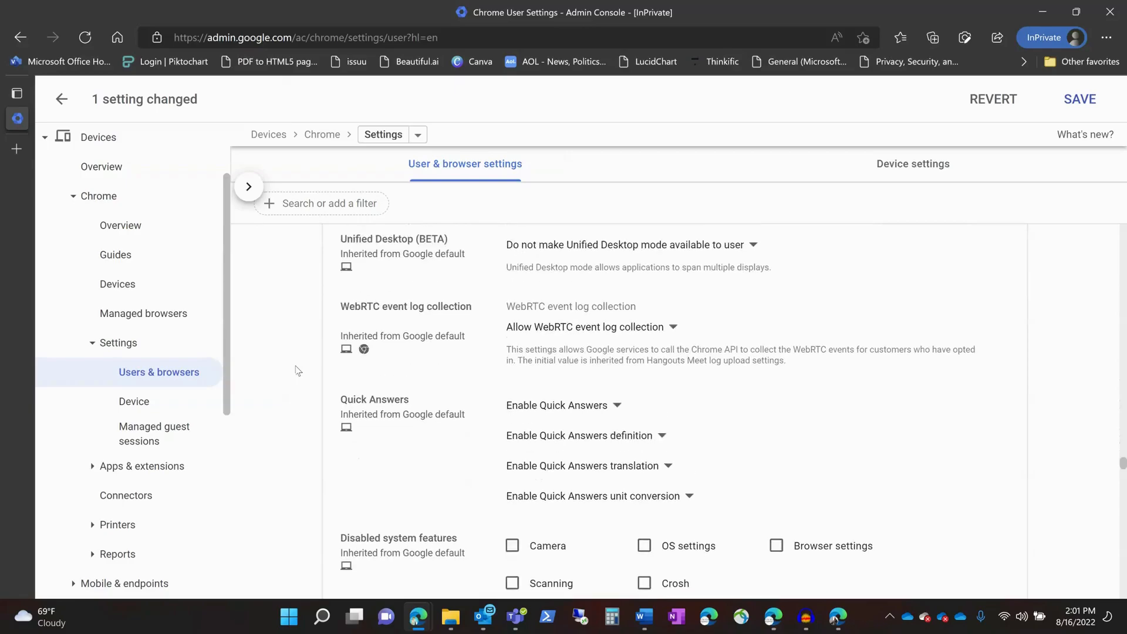
scroll(298, 370, down, 10)
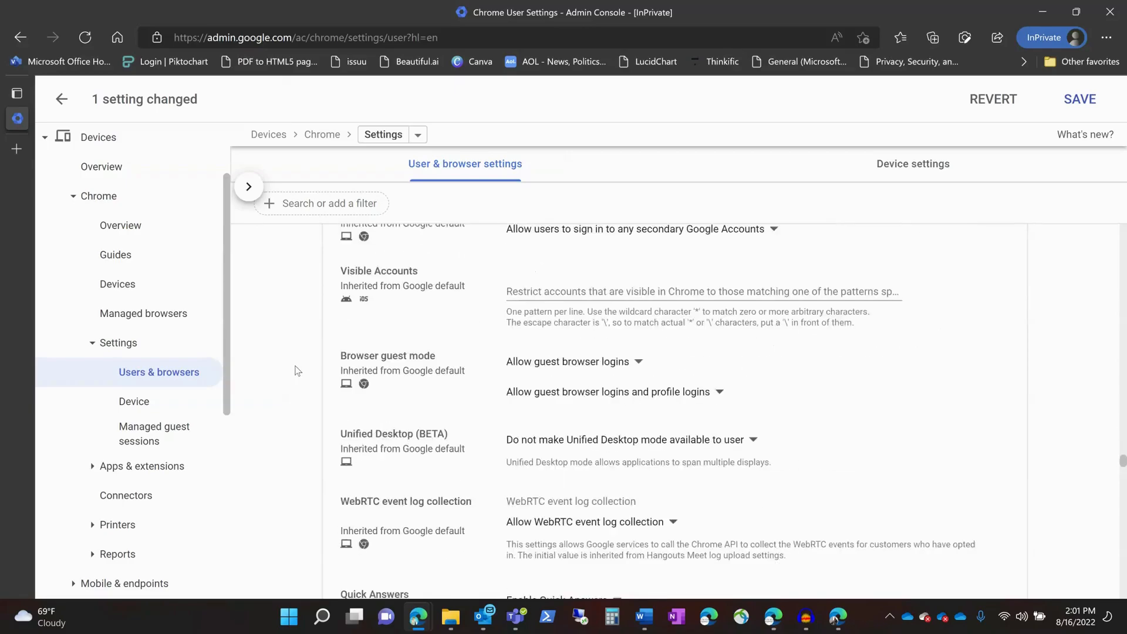
scroll(298, 371, down, 12)
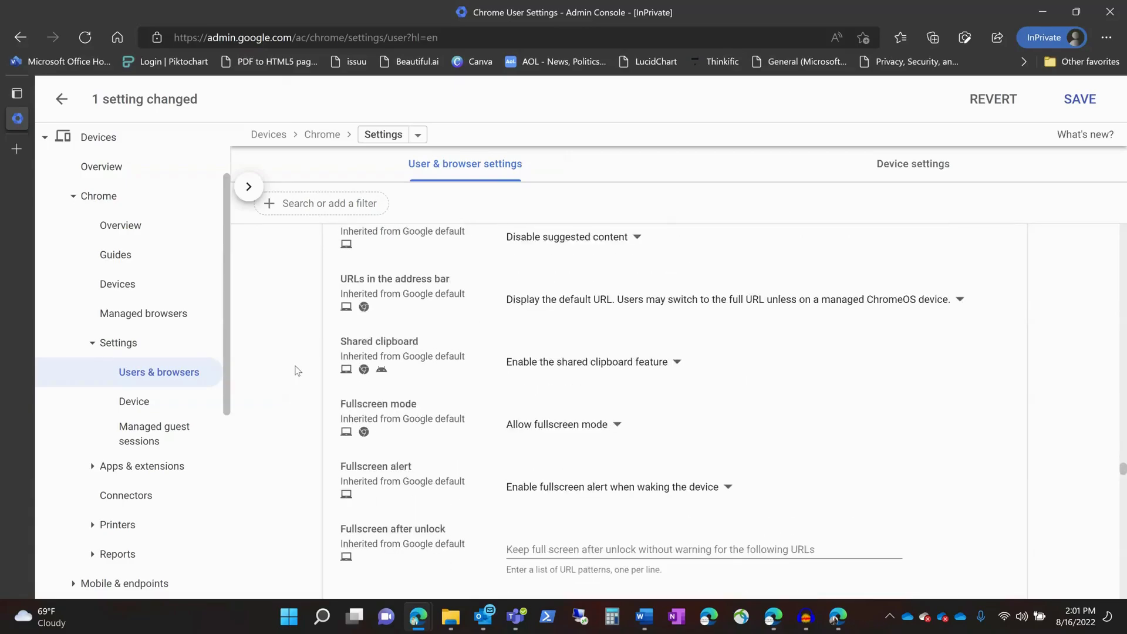
scroll(298, 371, down, 15)
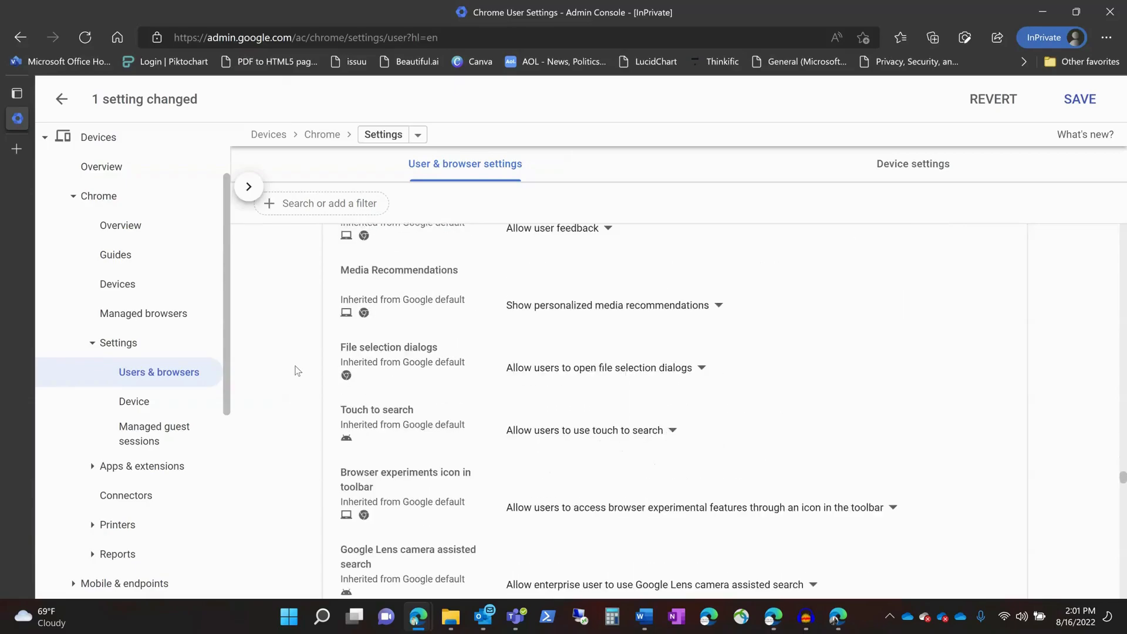
scroll(298, 370, down, 4)
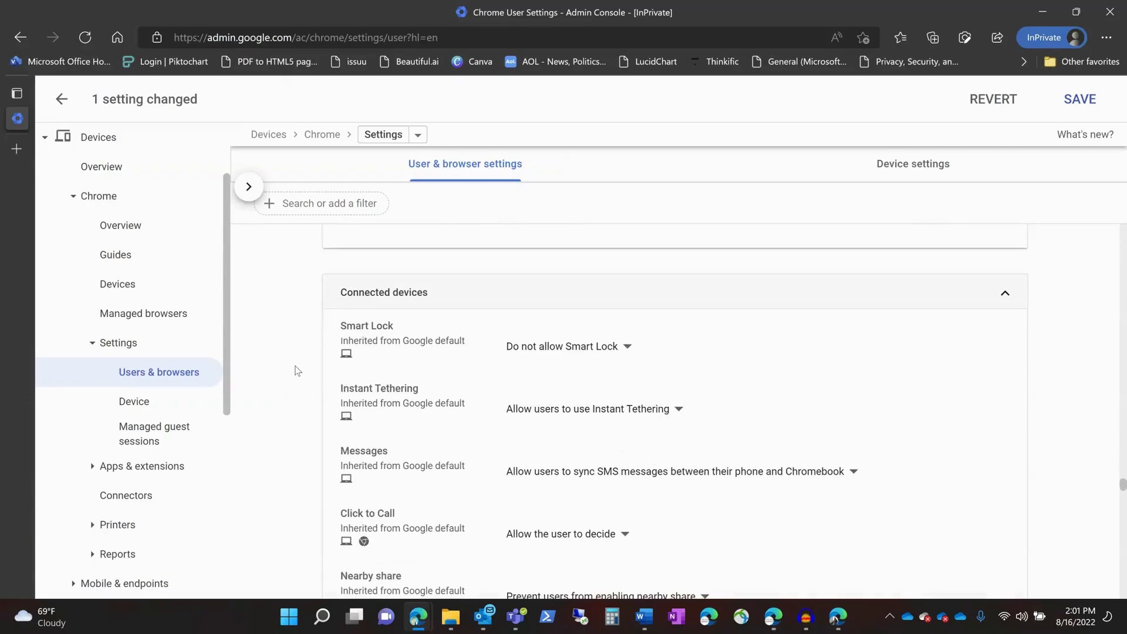
scroll(298, 371, down, 12)
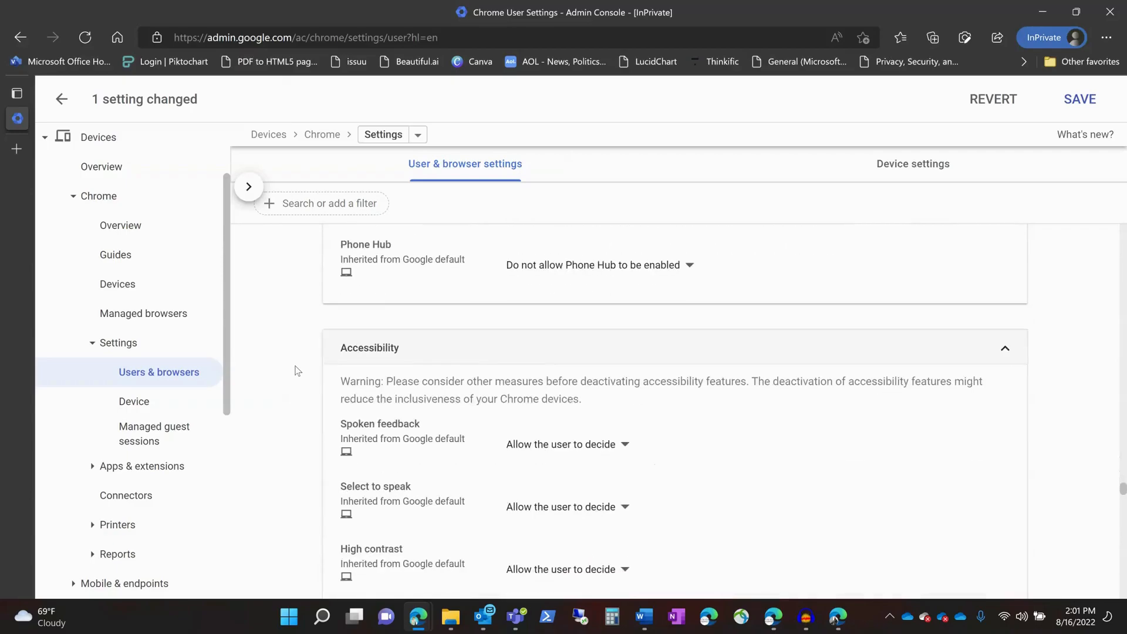
scroll(298, 370, down, 10)
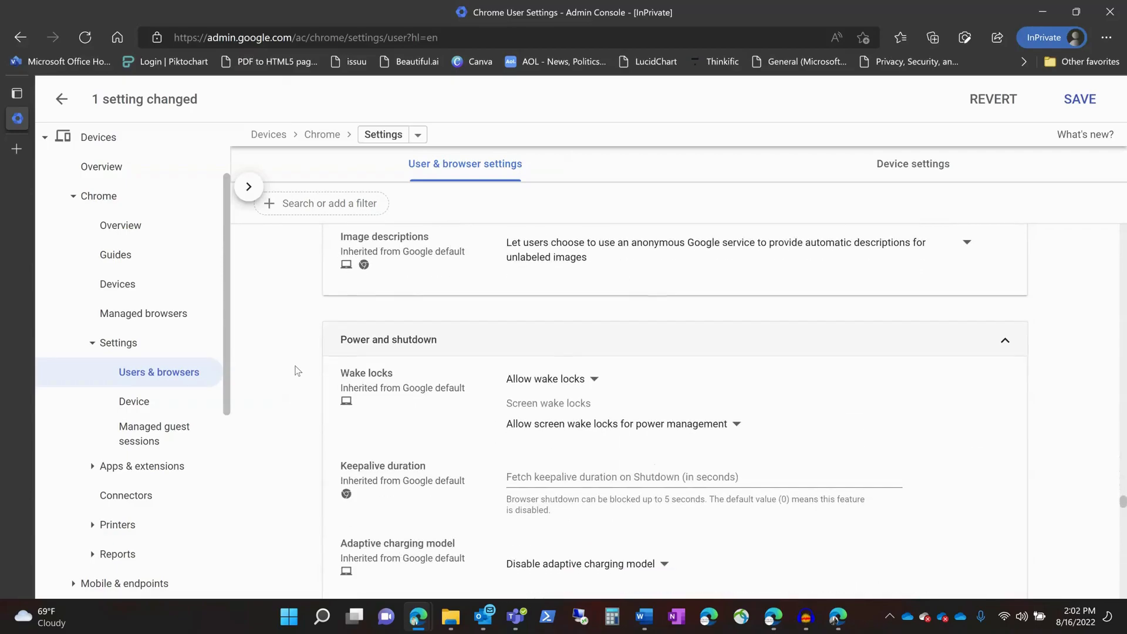
scroll(297, 371, down, 8)
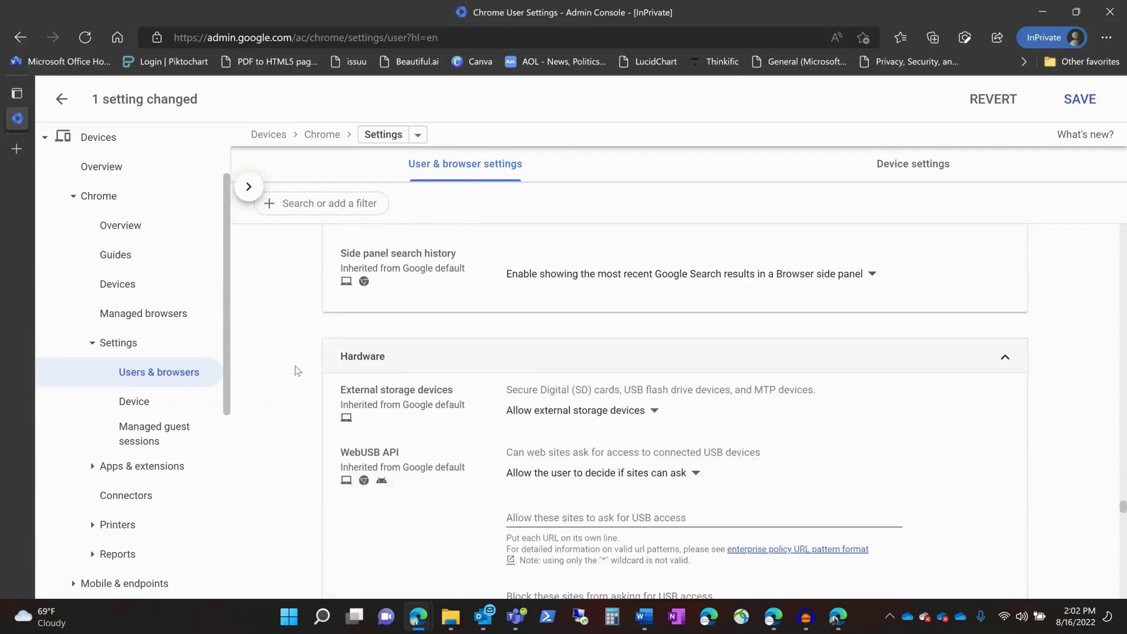
scroll(297, 370, down, 10)
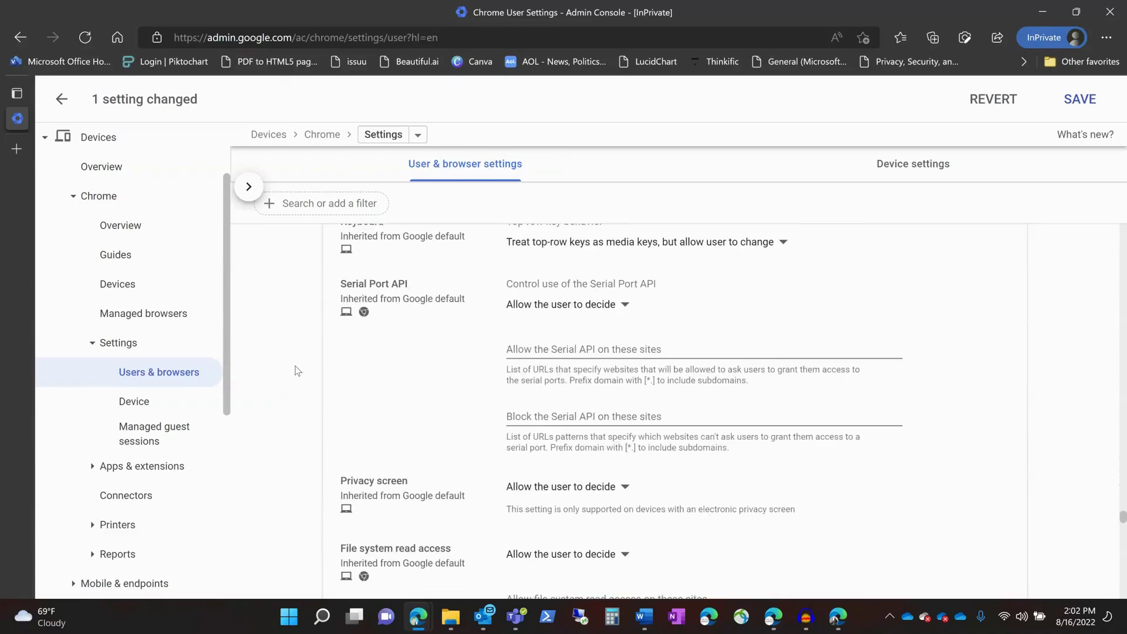
scroll(298, 371, down, 10)
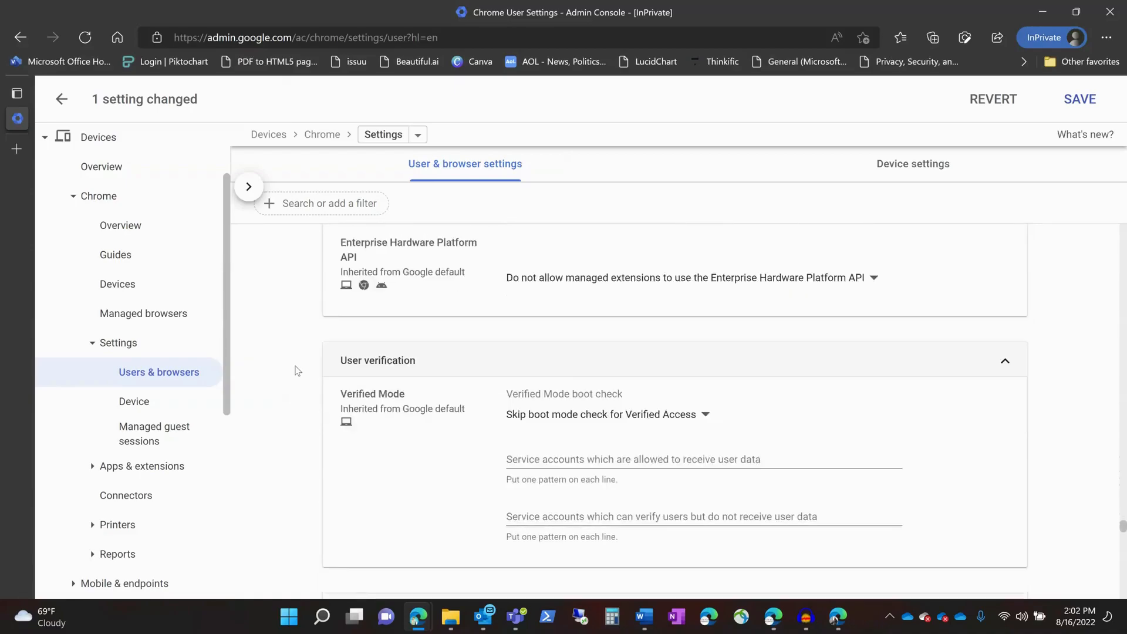
scroll(297, 370, down, 6)
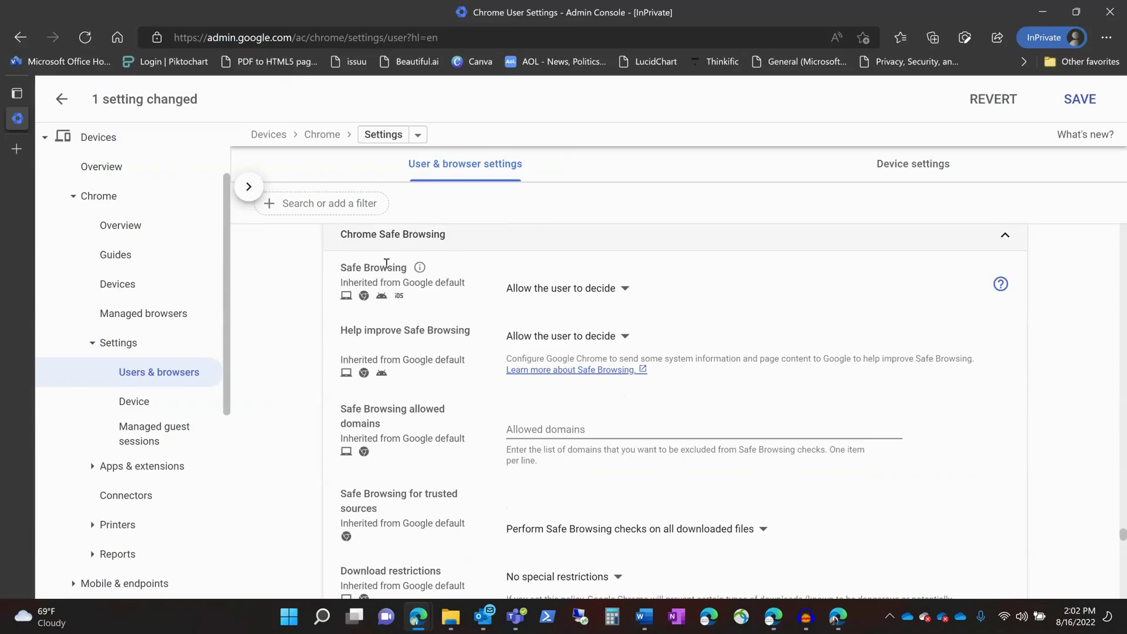
click(564, 288)
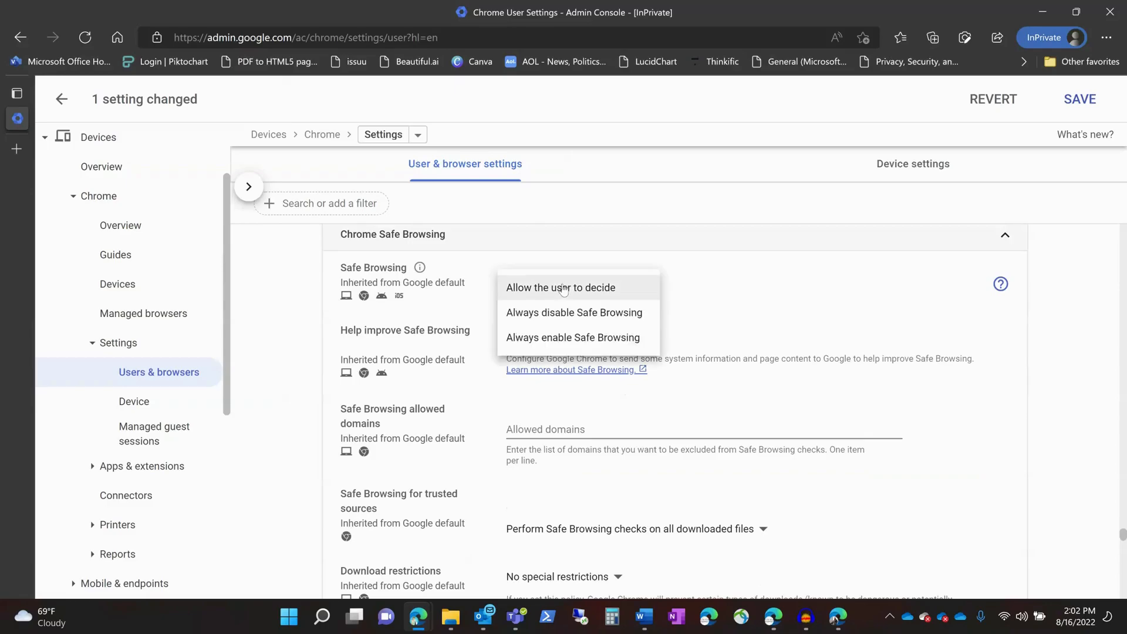
click(554, 337)
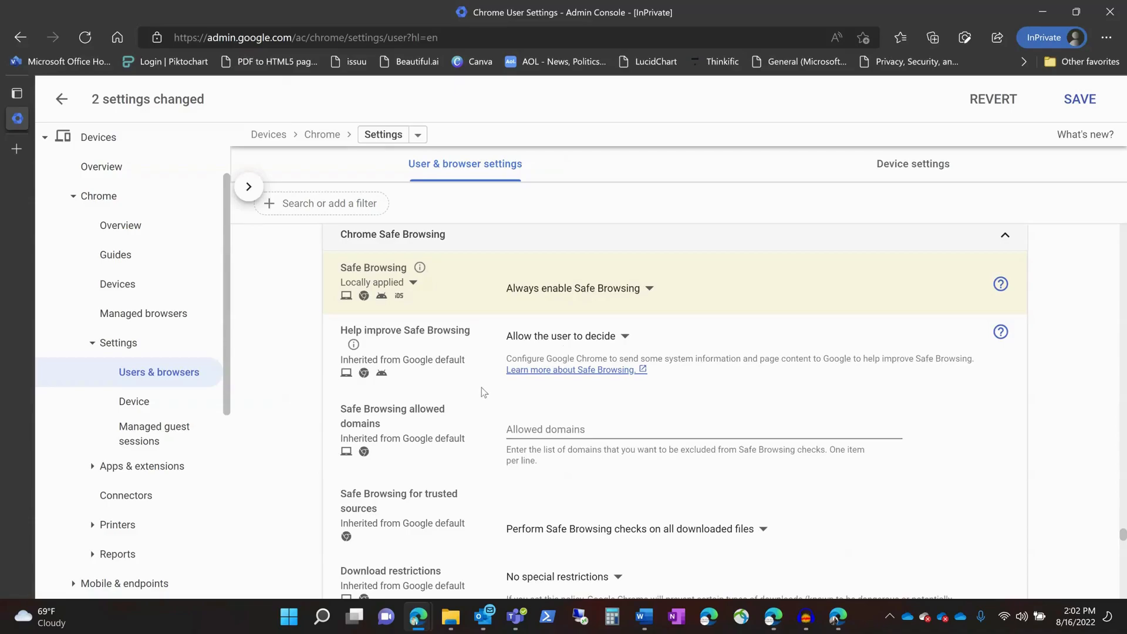
Step: Set Disable bypassing Safe Browsing warnings to Do not allow user to bypass Safe Browsing warning, and save all changed settings
scroll(482, 392, down, 1)
scroll(481, 388, down, 1)
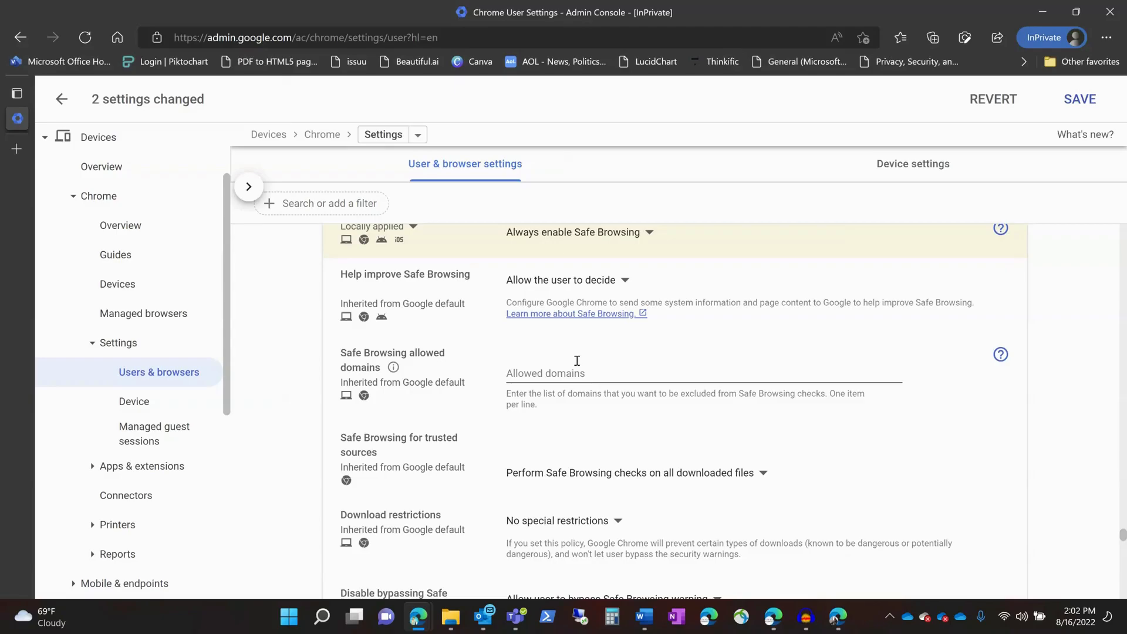
scroll(470, 424, down, 1)
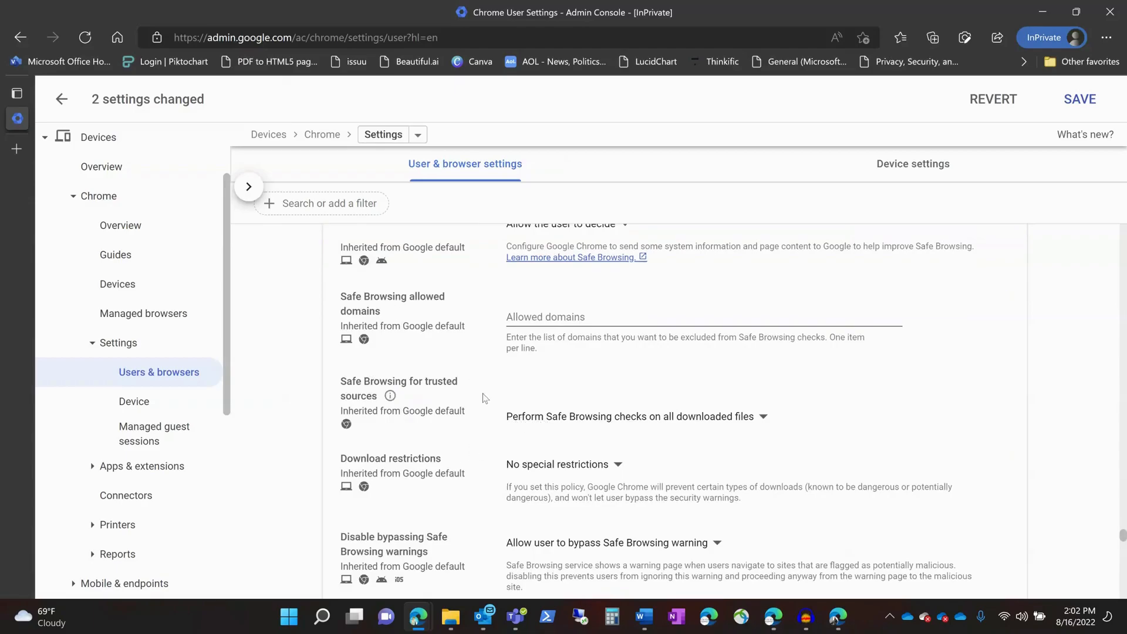
scroll(474, 446, down, 2)
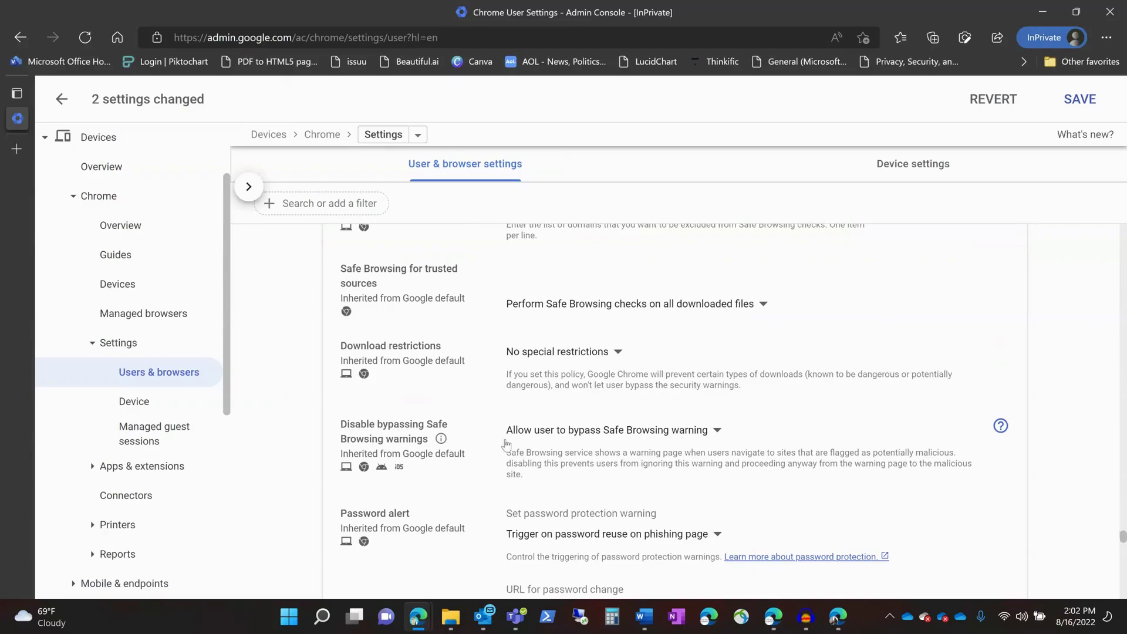
click(611, 435)
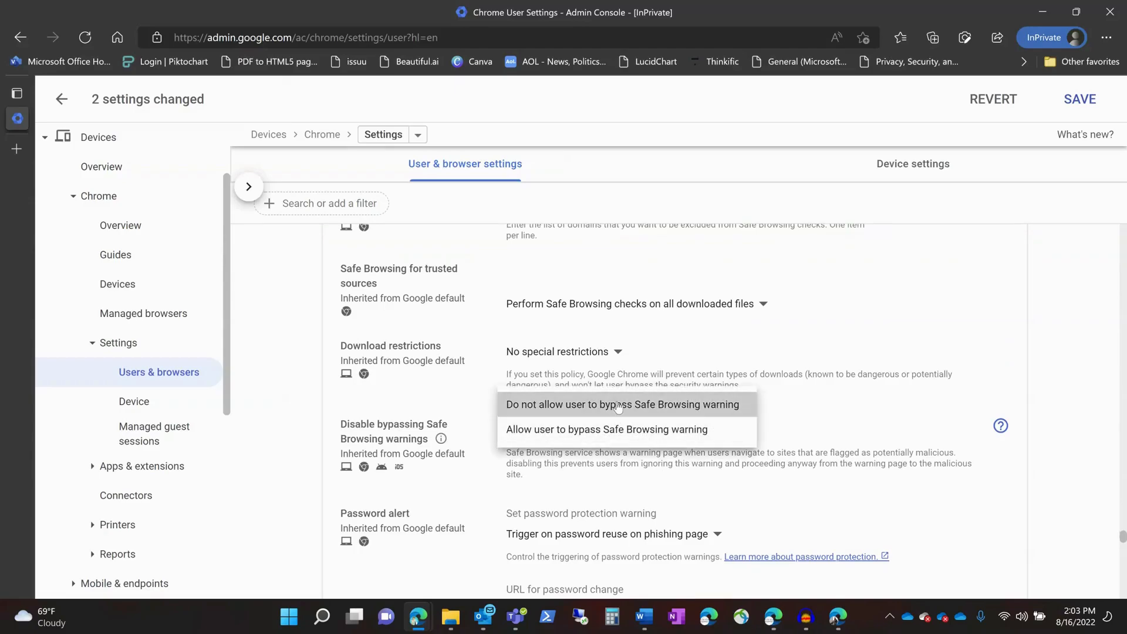
click(616, 404)
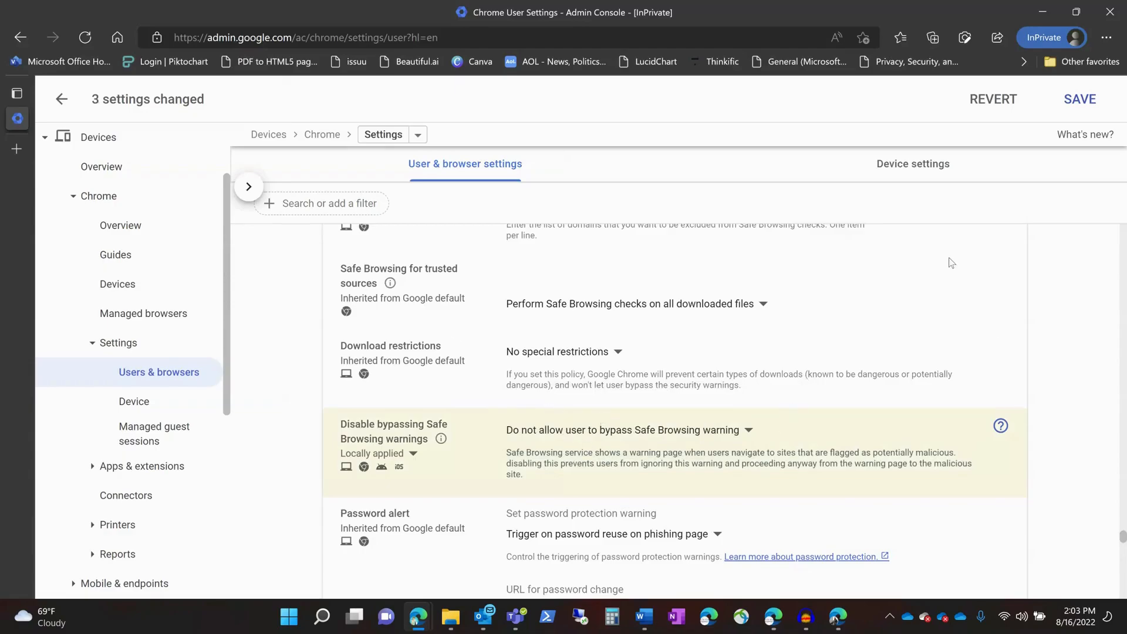
scroll(739, 437, up, 2)
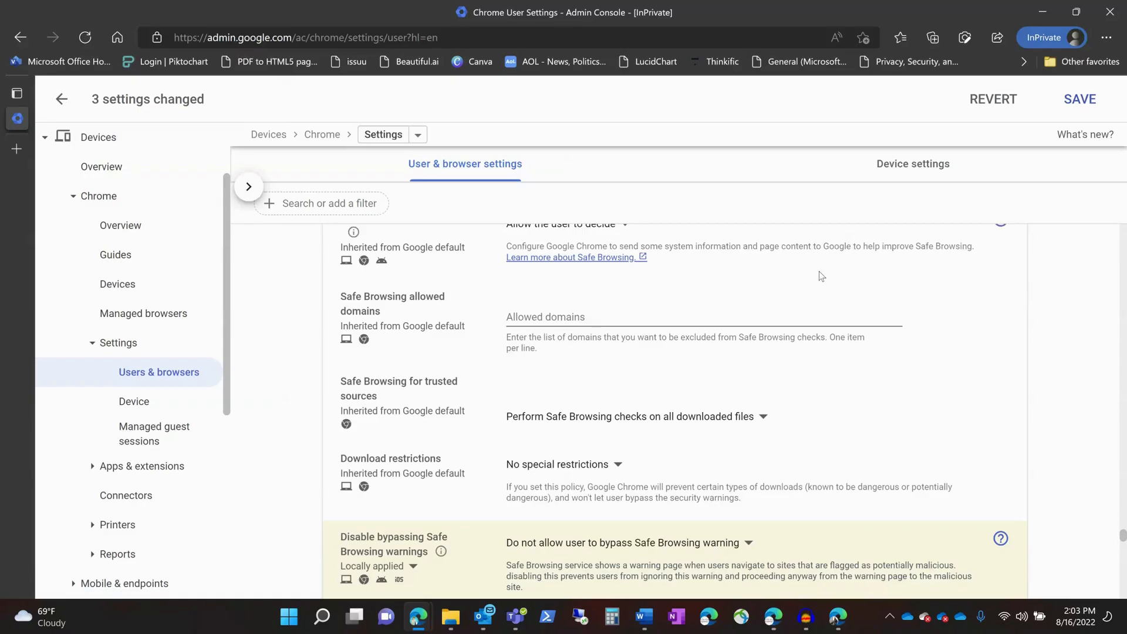
click(1077, 100)
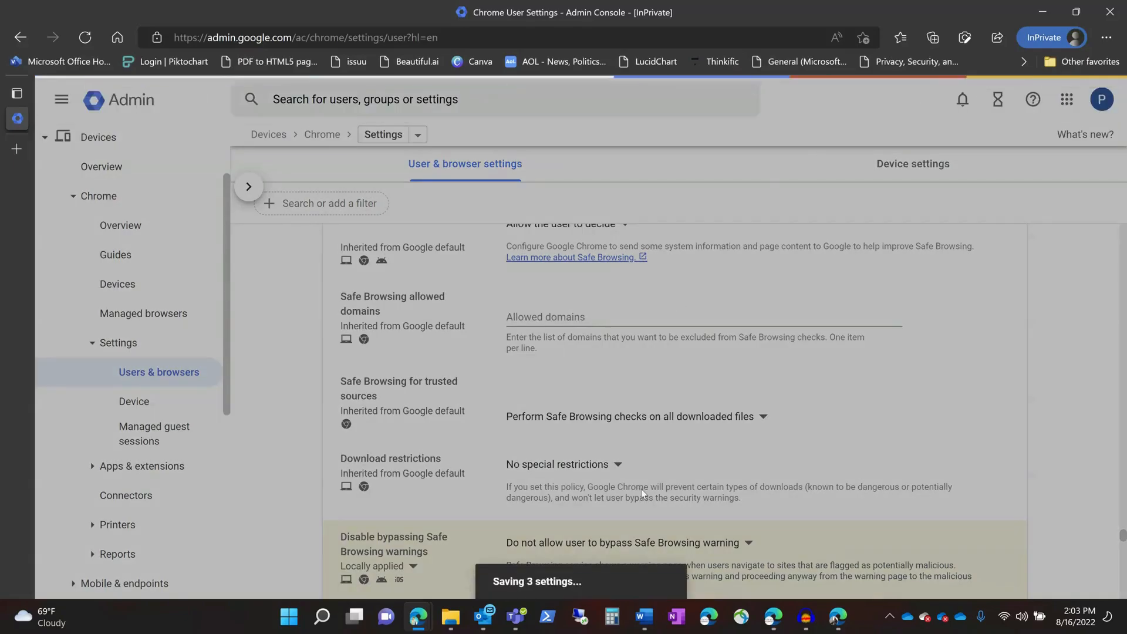